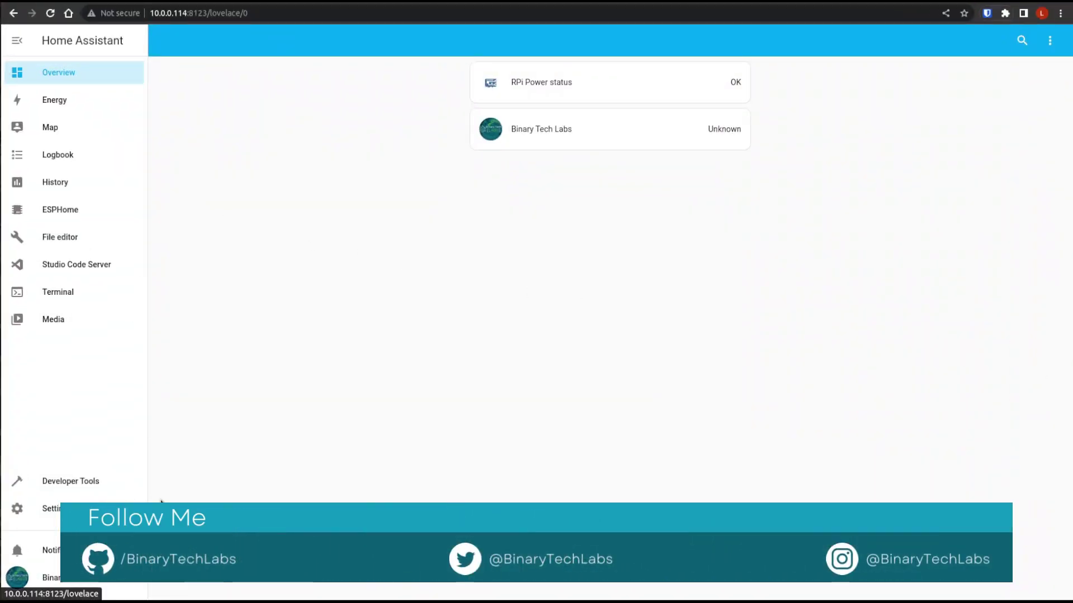
# - Open Settings > About and zoom in to read 2022.11.5, Supervisor 2022.11.2 and OS 9.3
pyautogui.click(57, 510)
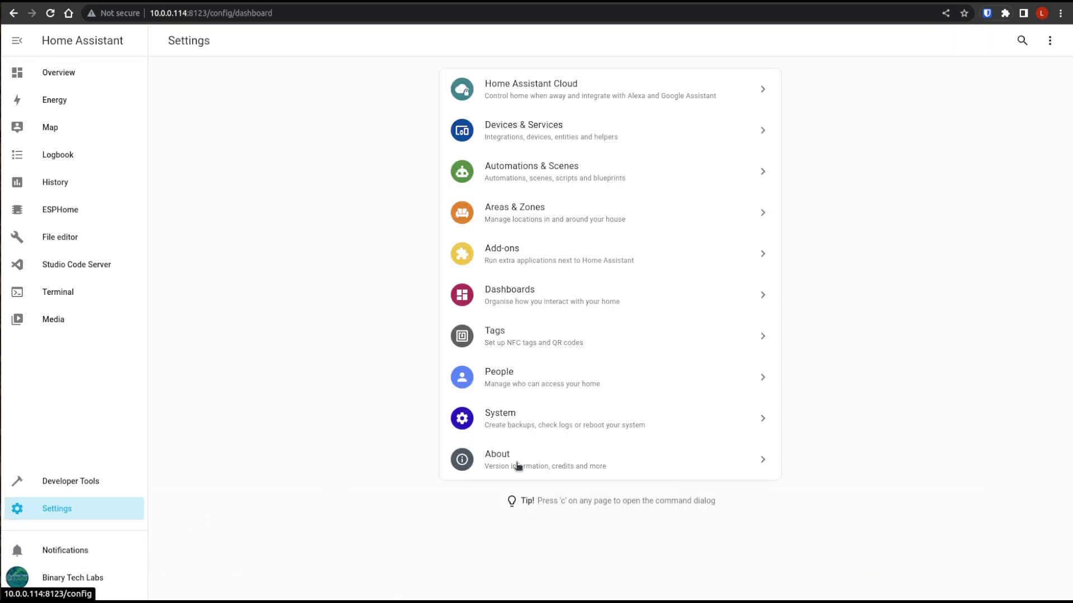
pyautogui.click(548, 463)
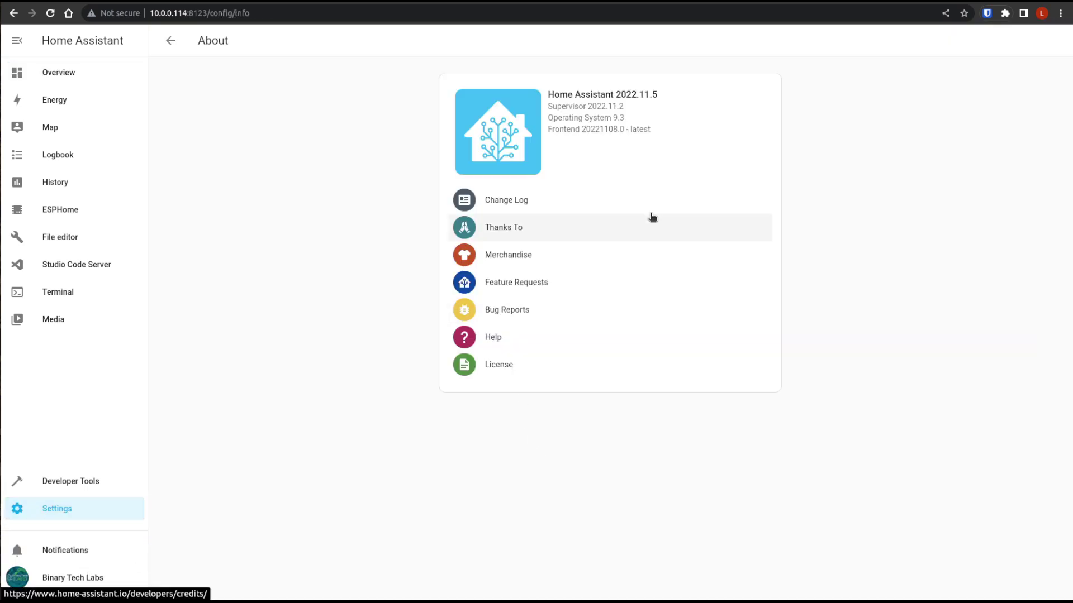
pyautogui.hotkey('ctrl', '+')
pyautogui.hotkey('ctrl', '+')
pyautogui.hotkey('ctrl', '+')
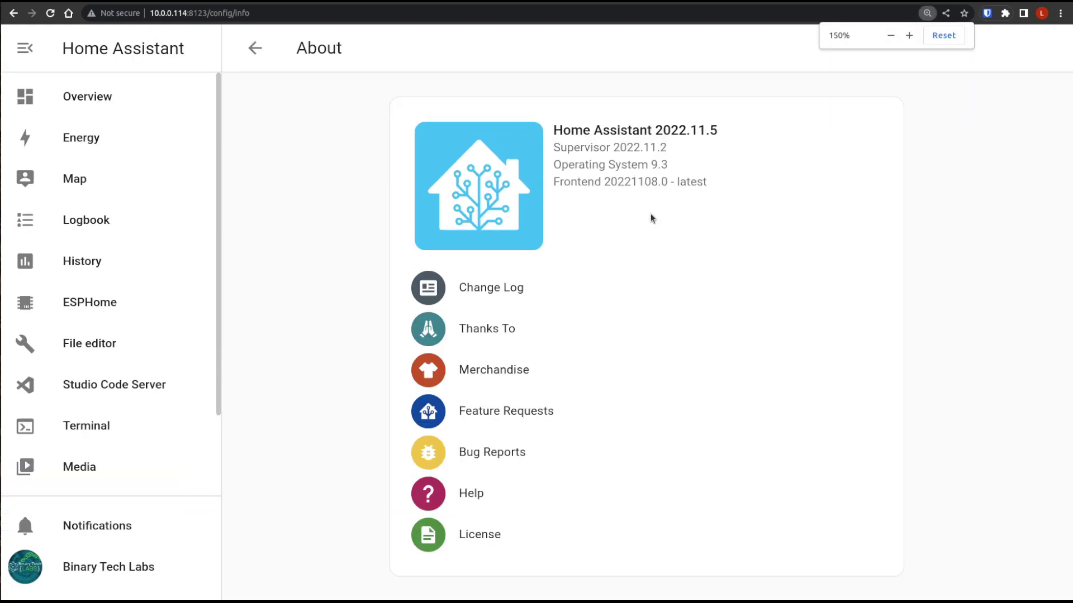
pyautogui.moveTo(731, 184); pyautogui.dragTo(552, 127)
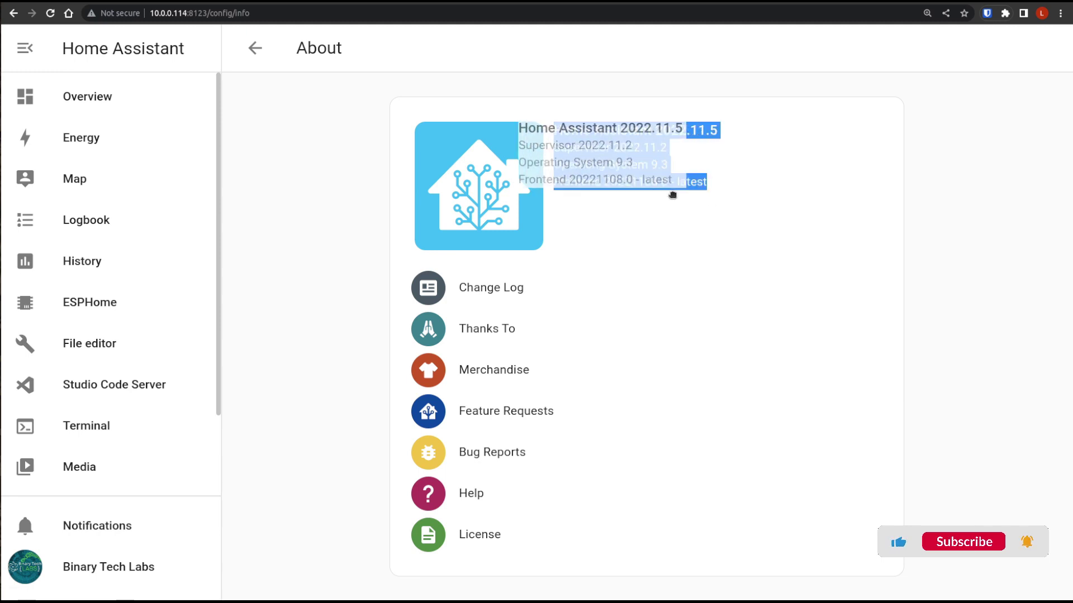
pyautogui.click(729, 181)
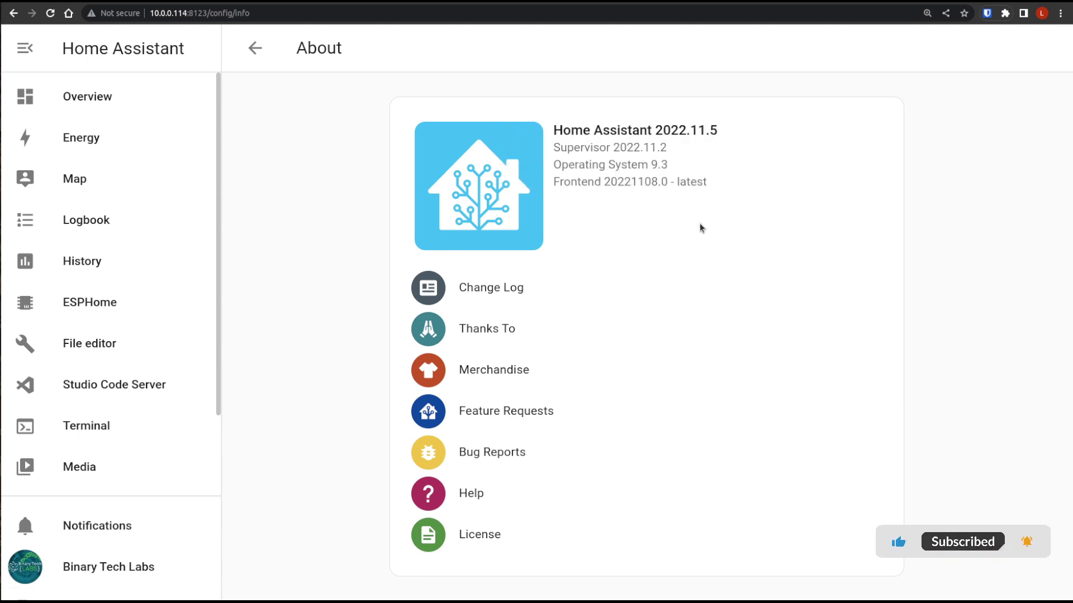
pyautogui.hotkey('ctrl', '-')
pyautogui.hotkey('ctrl', '-')
pyautogui.hotkey('ctrl', '-')
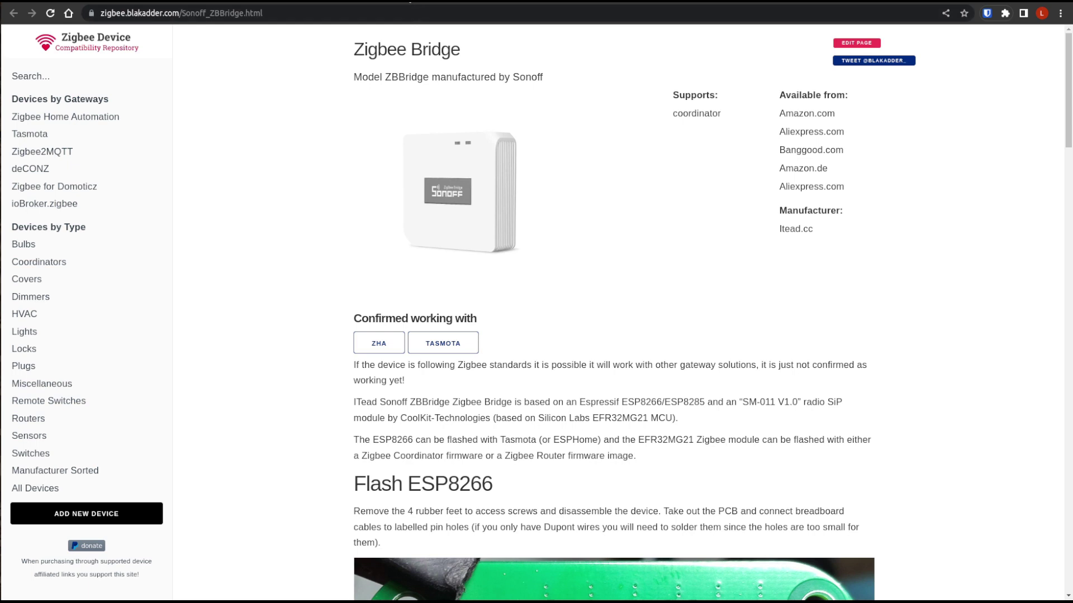
# - Go back to the repository's device list with Alt+Left
pyautogui.hotkey('alt', 'Left')
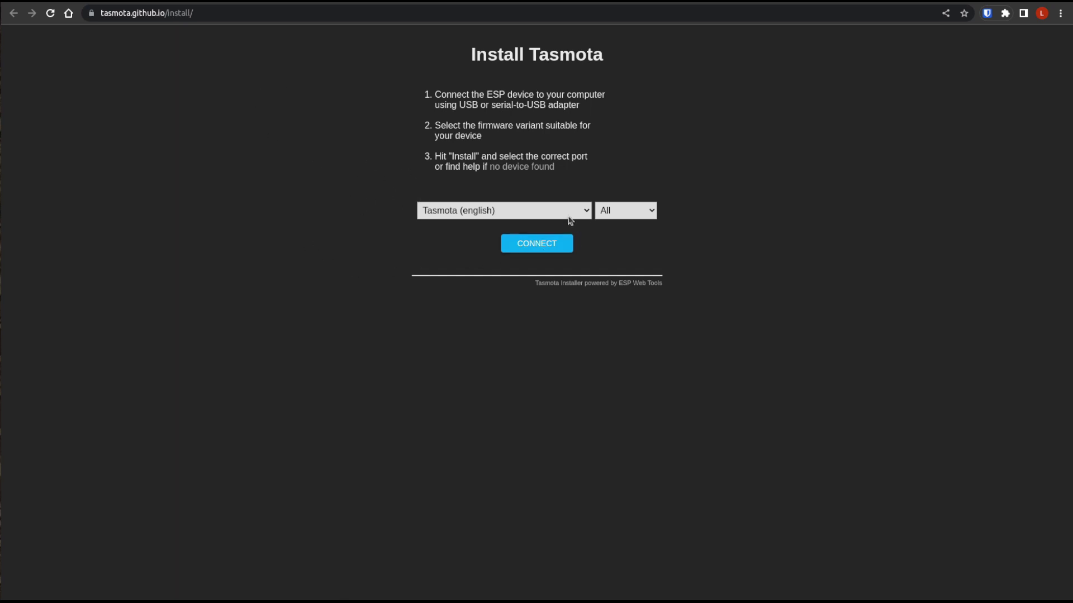
# - Keep the chip filter at All and choose the Tasmota Zbbridge firmware variant
pyautogui.click(647, 212)
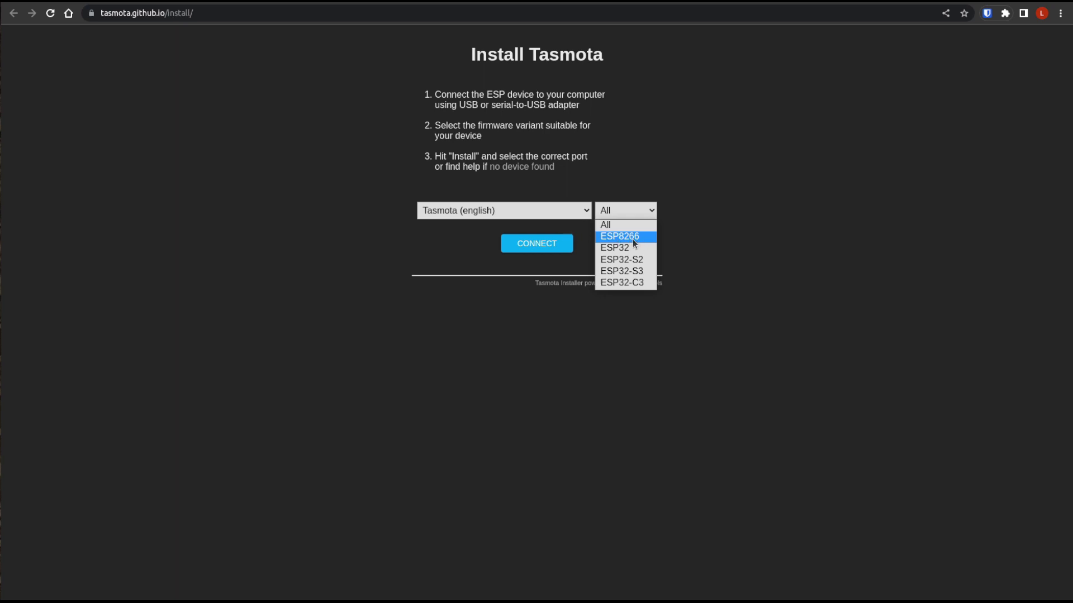
pyautogui.click(713, 223)
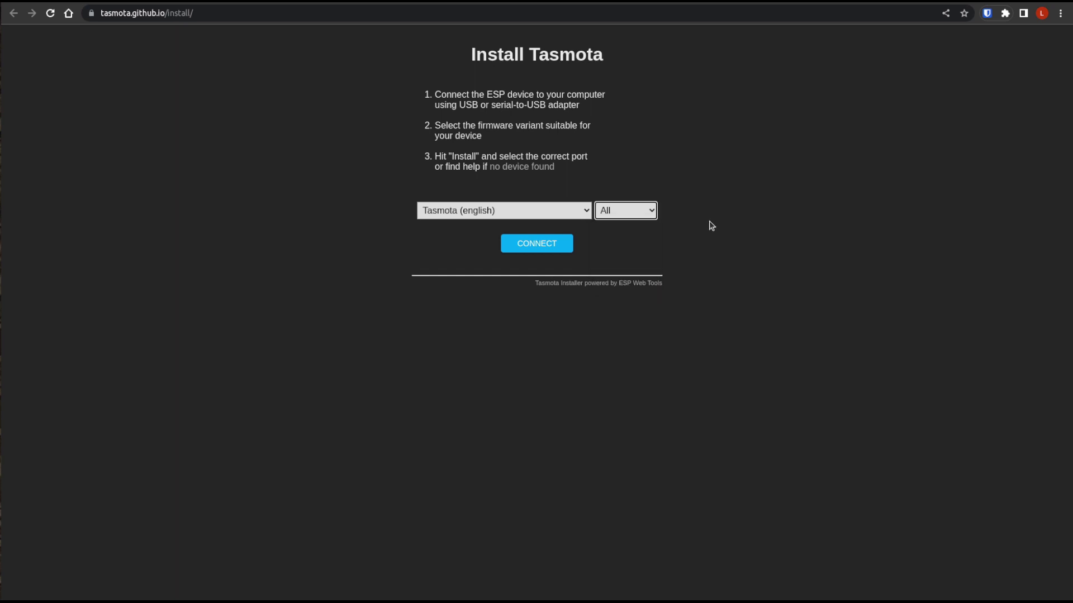
pyautogui.click(553, 211)
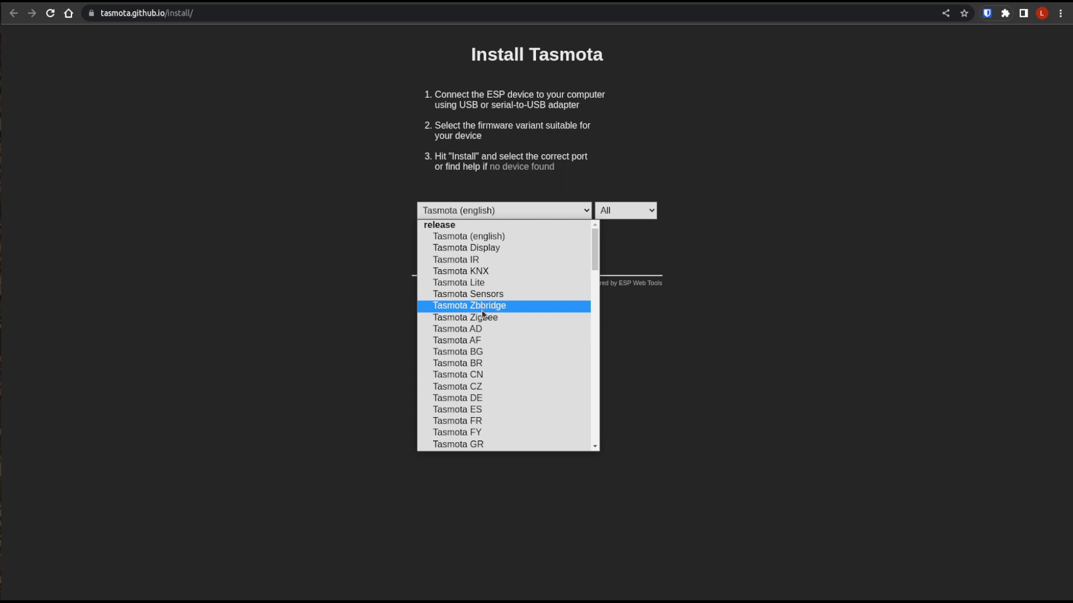
pyautogui.click(507, 308)
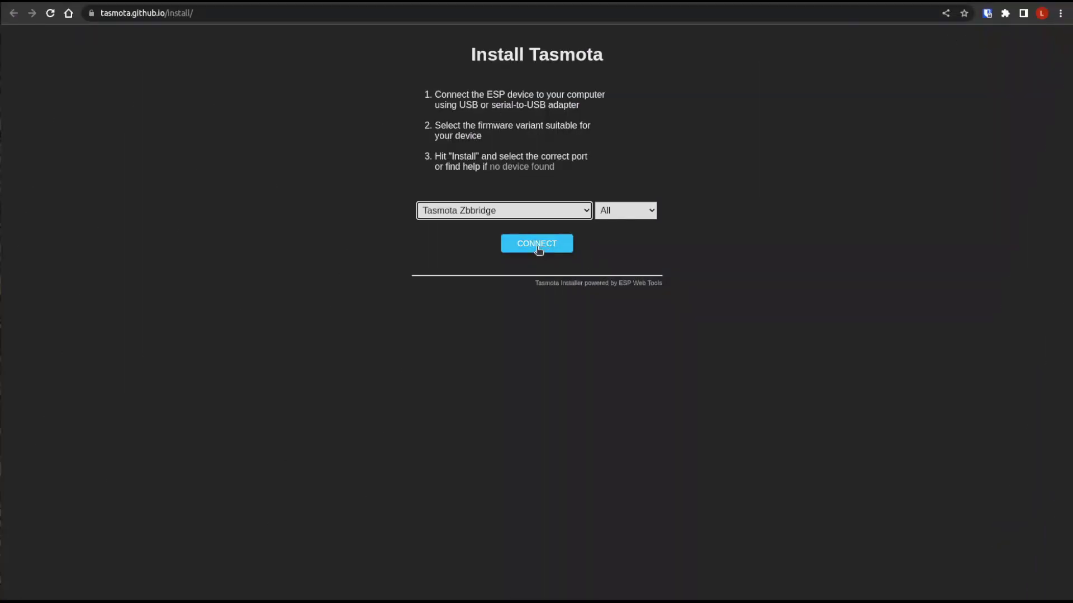
# - Start a serial connection, browse the port list, and cancel when the bridge isn't listed
pyautogui.click(539, 244)
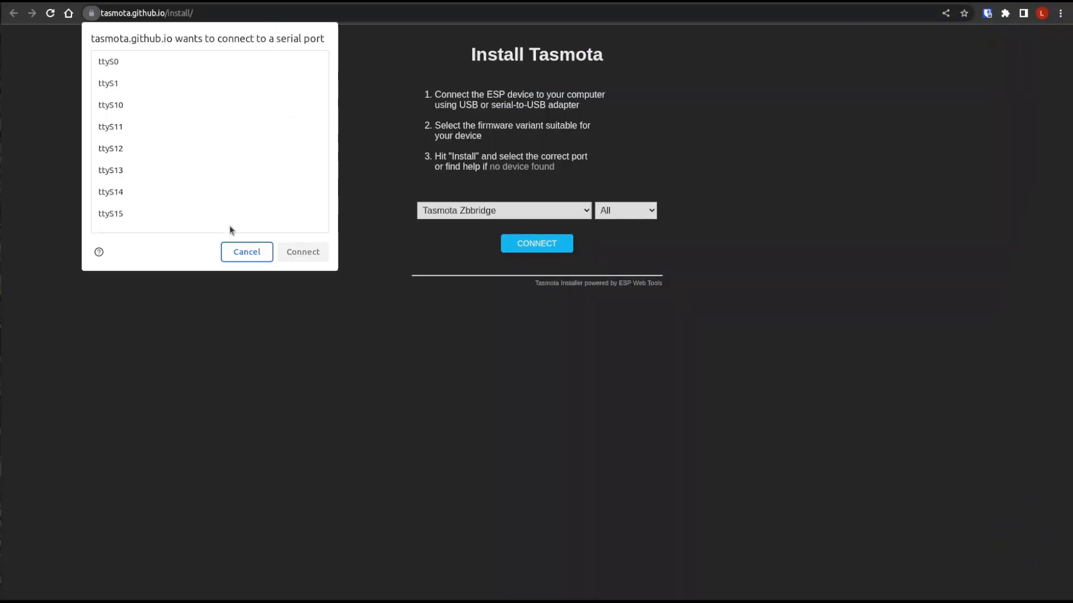
pyautogui.scroll(-2, 171, 89)
pyautogui.scroll(-3, 169, 87)
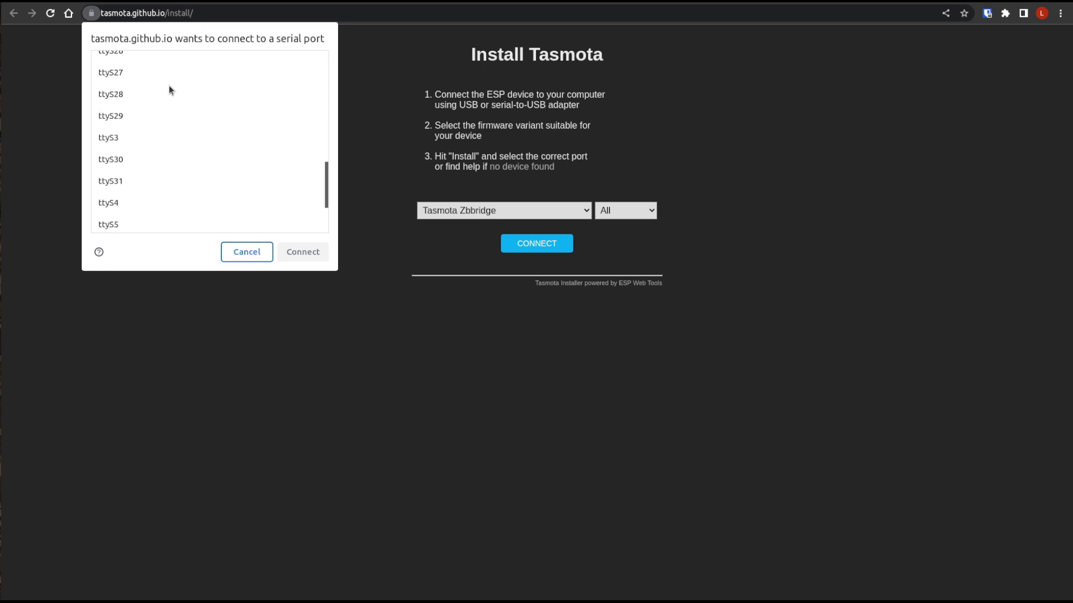
pyautogui.scroll(5, 169, 91)
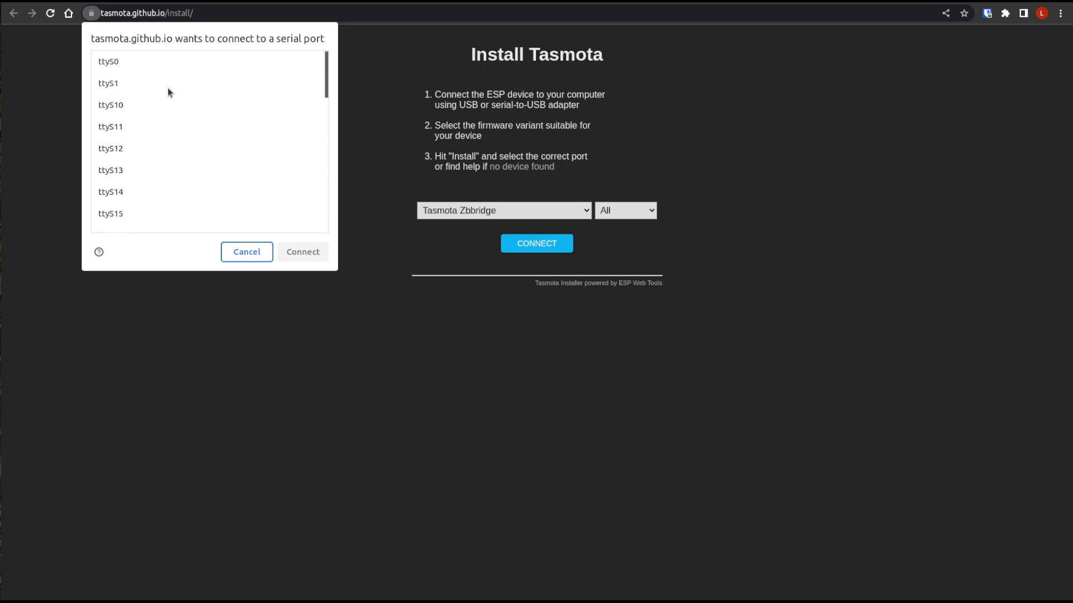
pyautogui.scroll(-5, 169, 91)
pyautogui.scroll(-3, 169, 92)
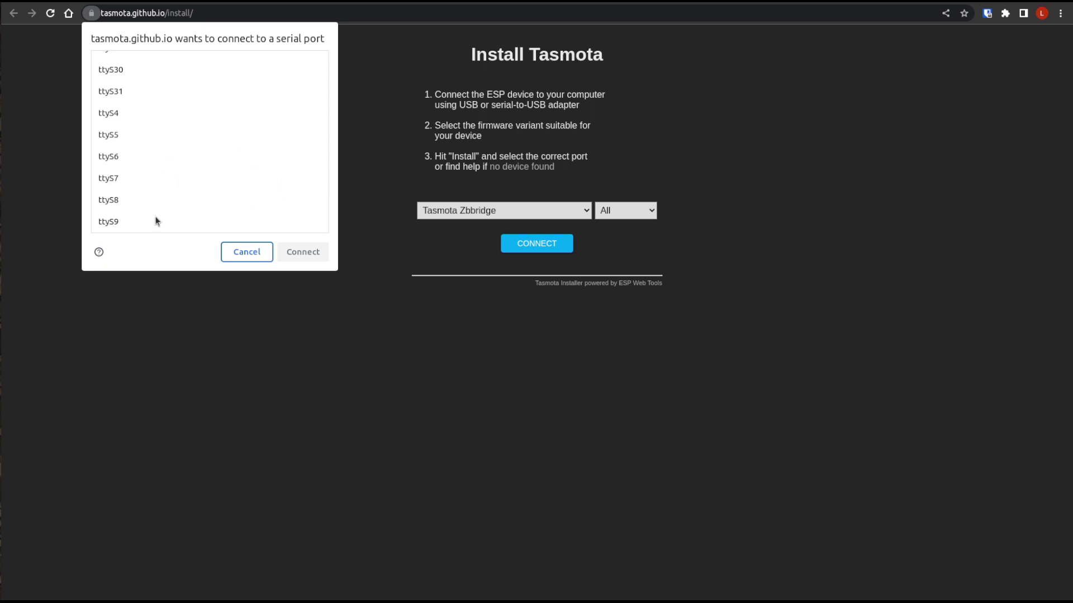
pyautogui.scroll(10, 136, 202)
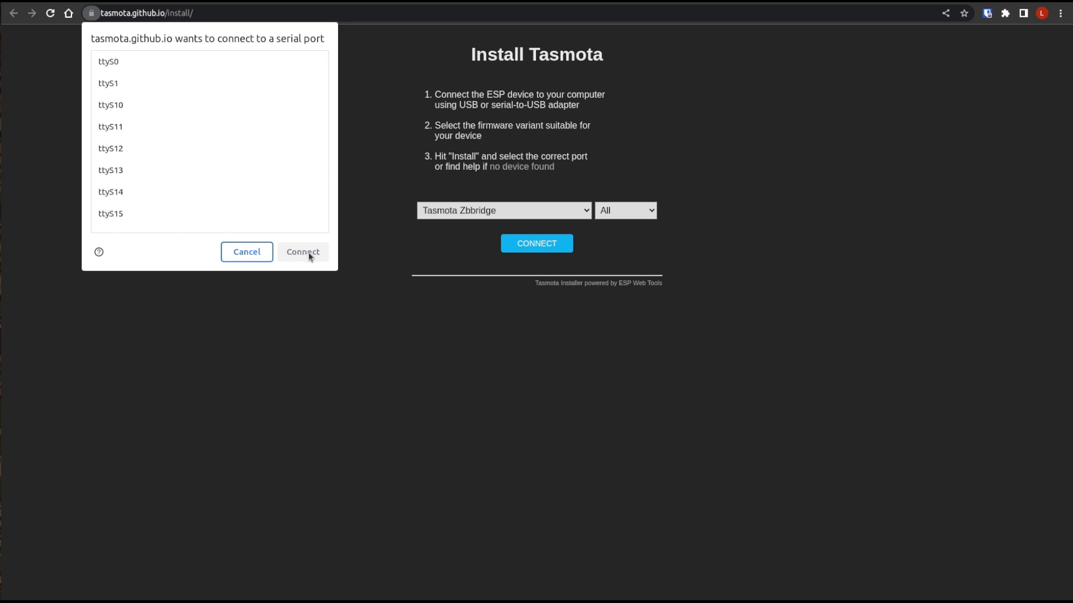
pyautogui.click(258, 249)
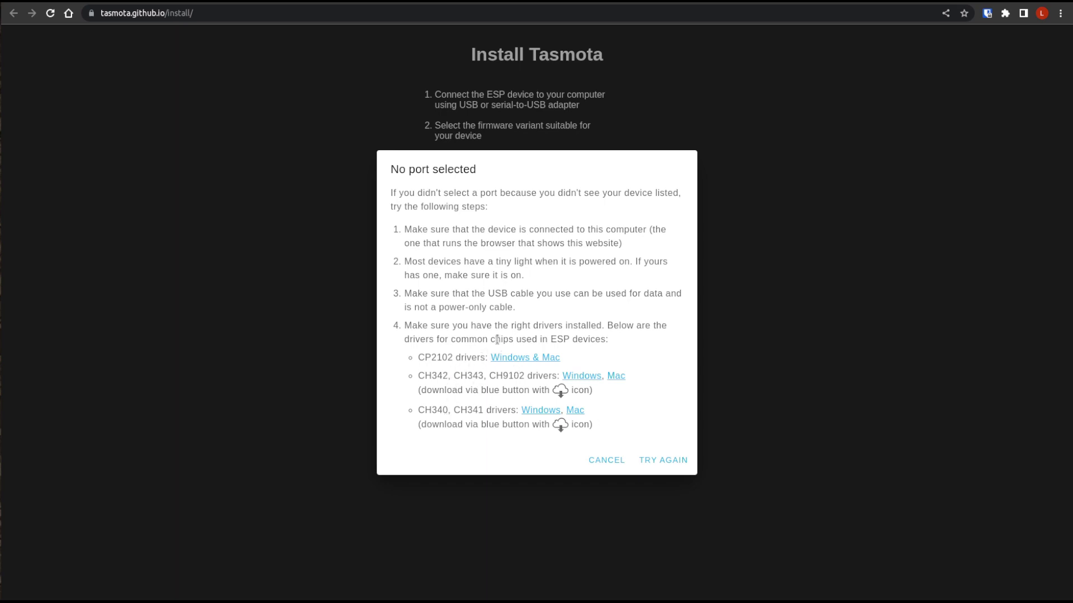
# - Dismiss the troubleshooting message and keep ESP8266 as the chip family
pyautogui.click(264, 185)
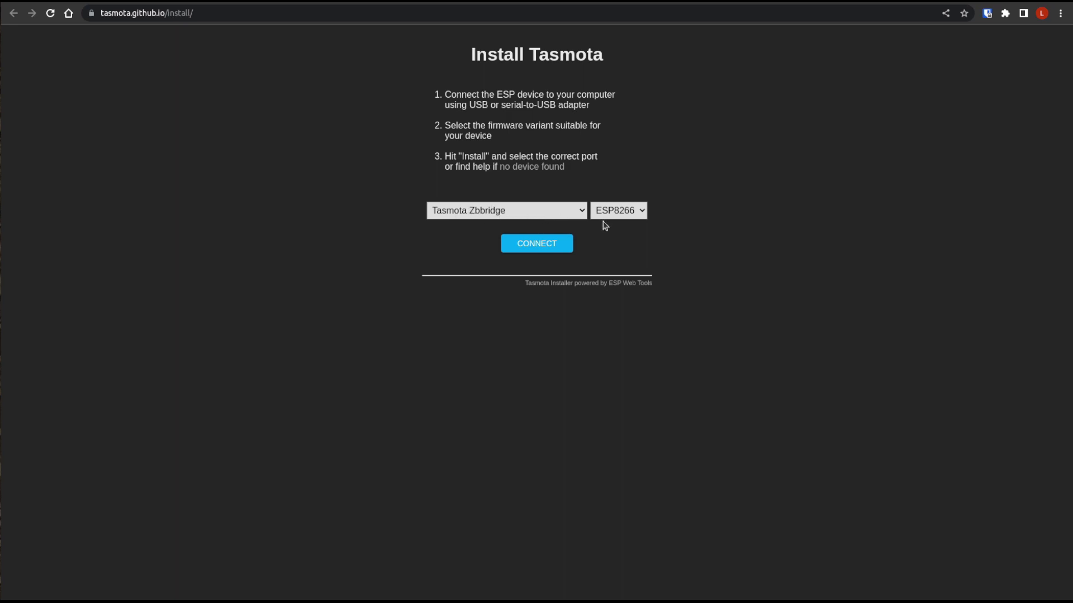
pyautogui.click(642, 213)
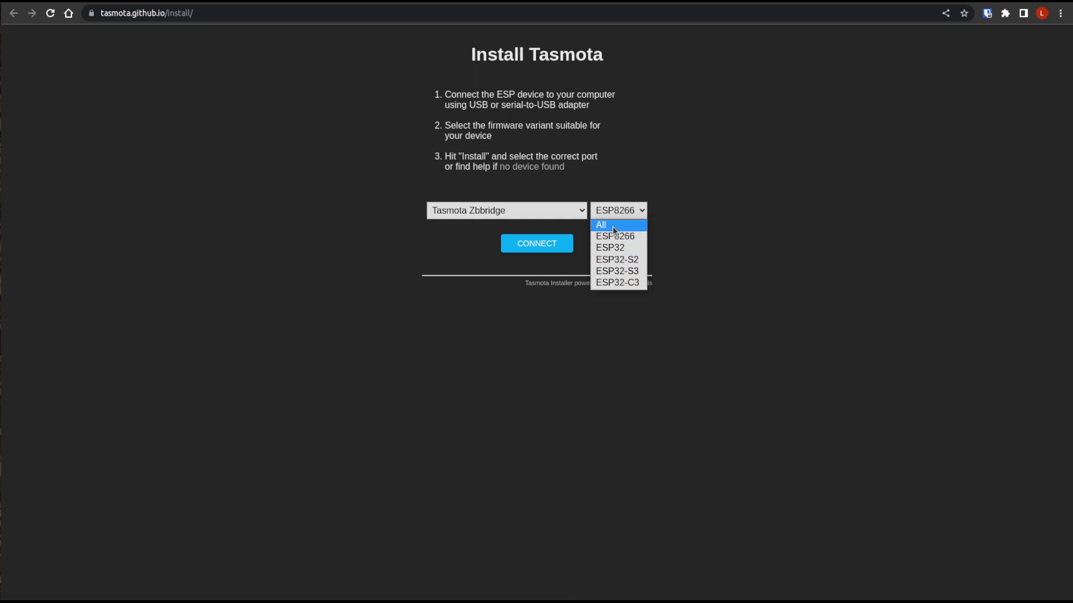
pyautogui.click(732, 238)
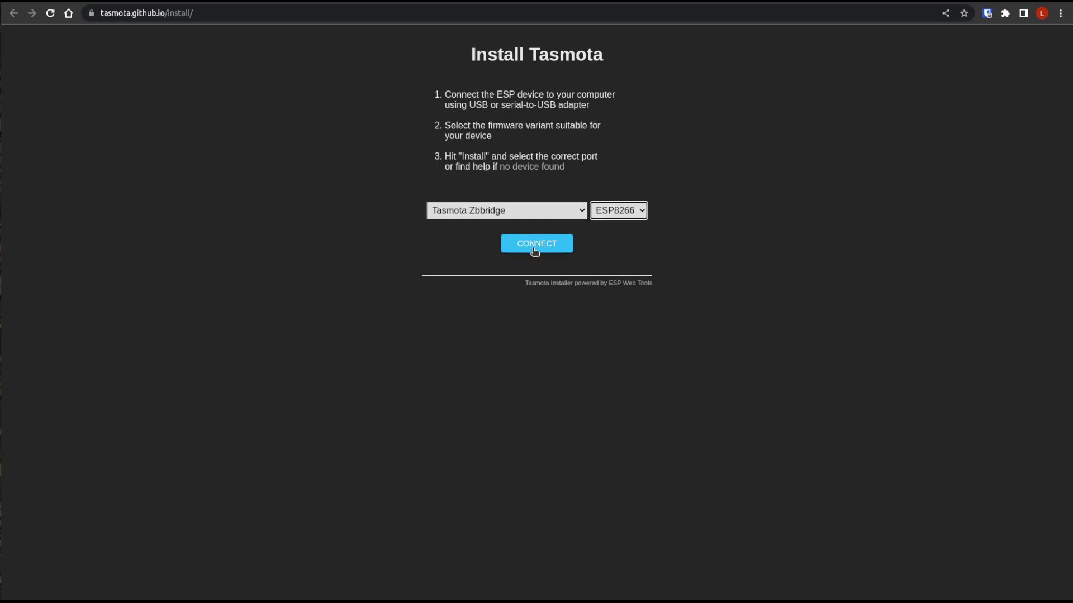
# - Connect to the device over the USB2.0-Serial (ttyUSB0) port
pyautogui.click(534, 251)
pyautogui.moveTo(325, 76); pyautogui.dragTo(337, 225)
pyautogui.click(155, 224)
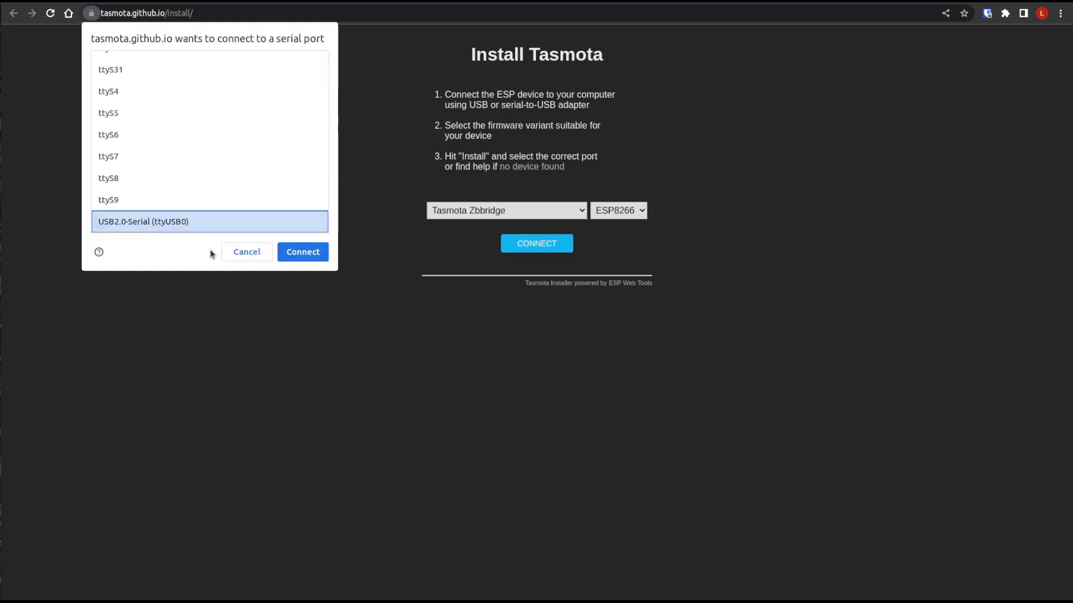
pyautogui.click(296, 253)
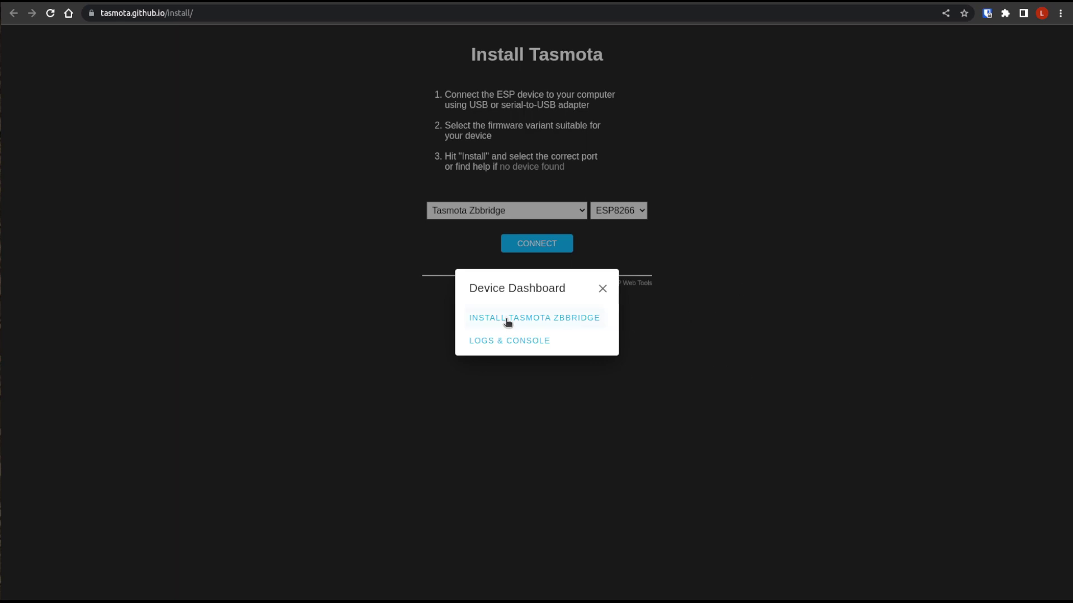
# - Attempt installing Tasmota Zbbridge with Erase device ticked; it fails with 'Failed to initialize'
pyautogui.click(576, 319)
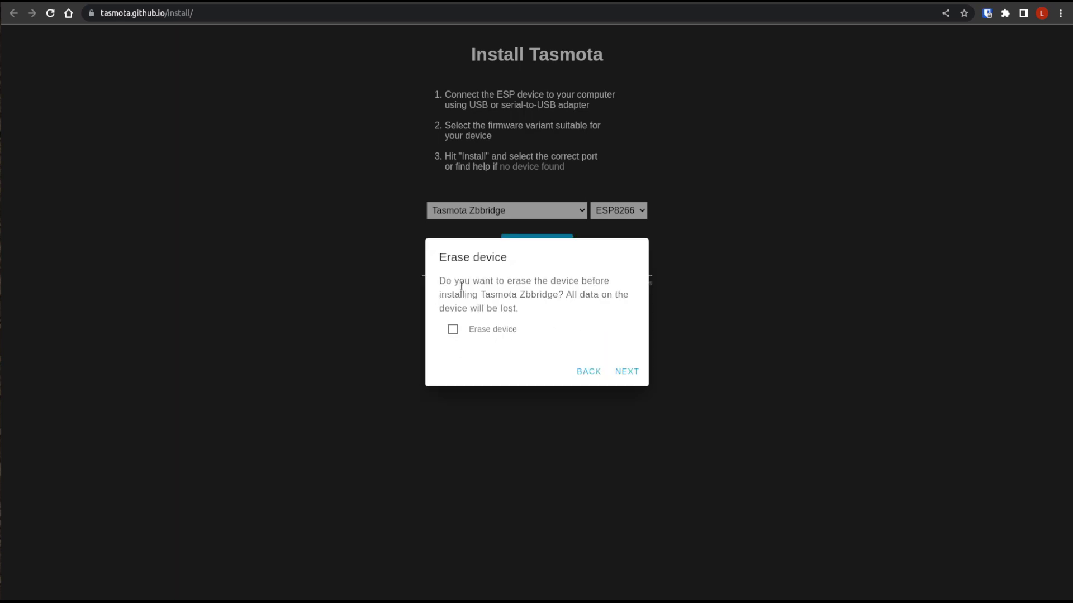
pyautogui.click(451, 335)
pyautogui.click(632, 374)
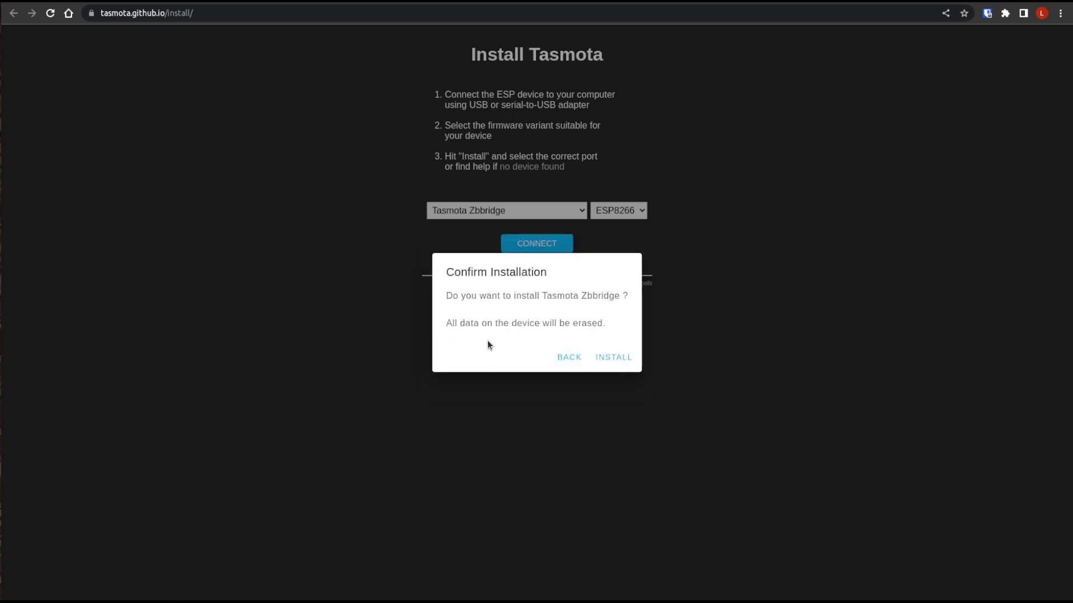
pyautogui.click(617, 362)
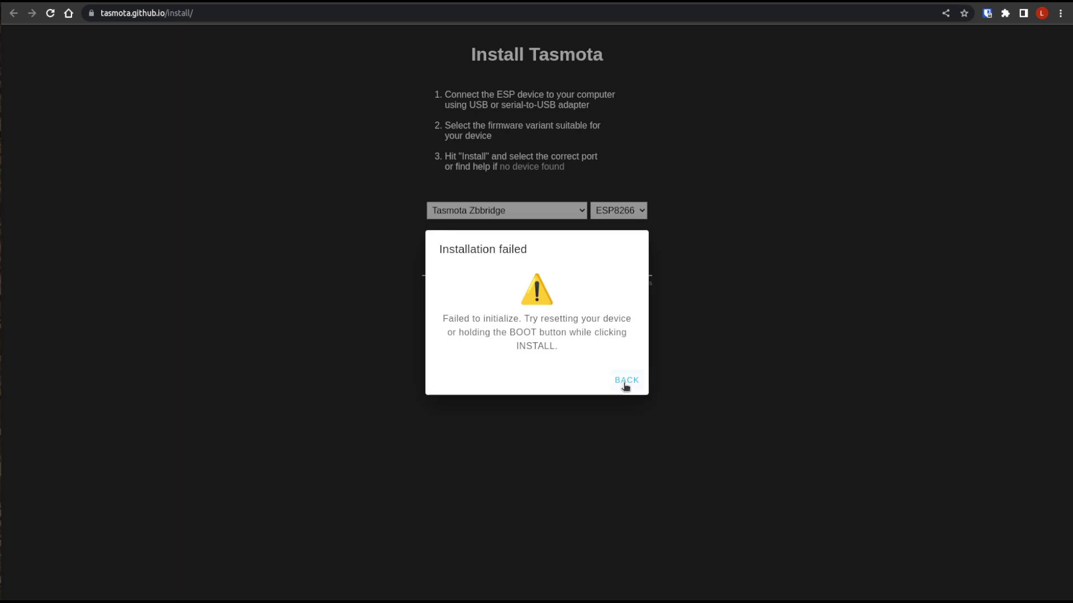
# - Dismiss the failure, close the dashboard, and reconnect over USB2.0-Serial (ttyUSB0)
pyautogui.click(624, 382)
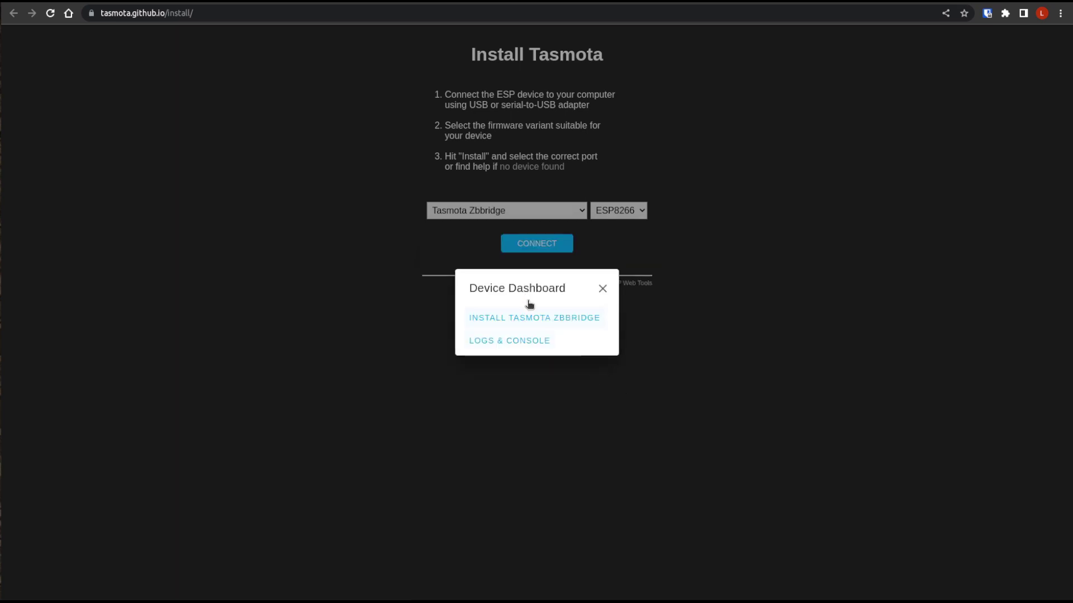
pyautogui.click(602, 288)
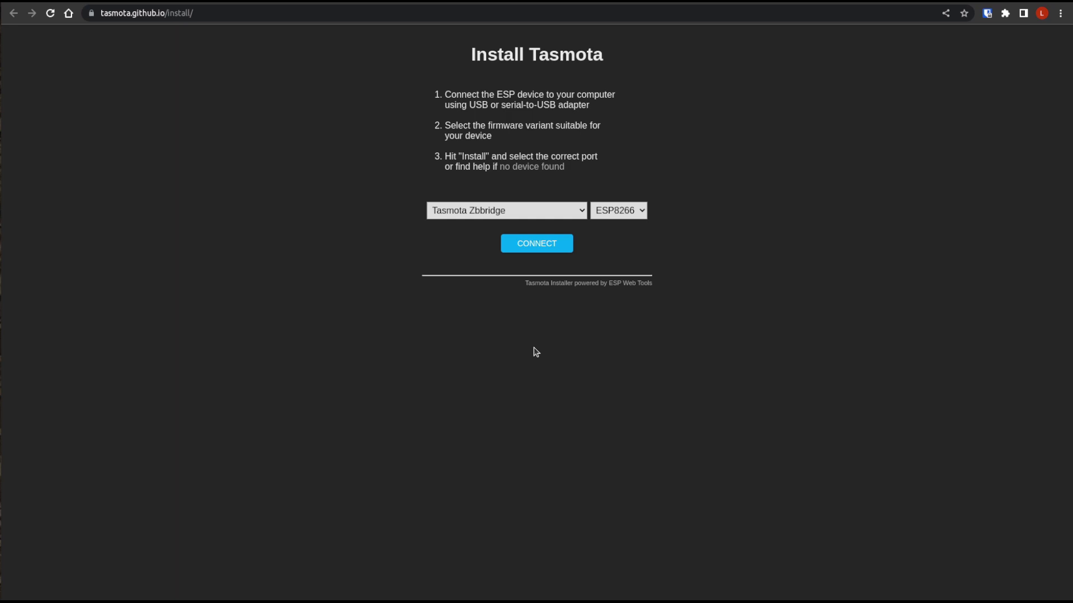
pyautogui.click(539, 245)
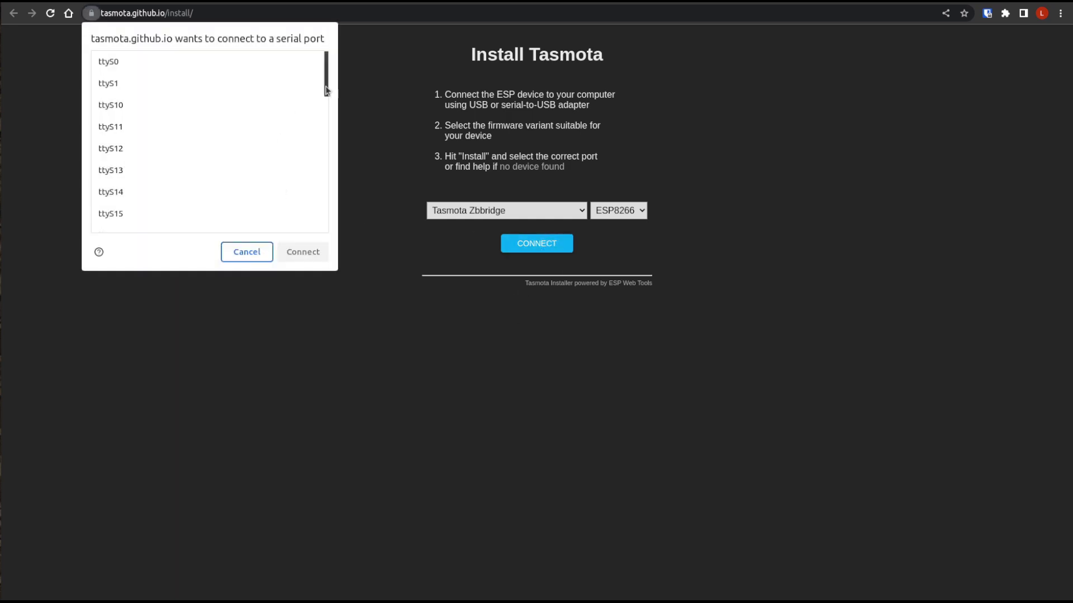
pyautogui.moveTo(330, 88); pyautogui.dragTo(307, 227)
pyautogui.click(199, 226)
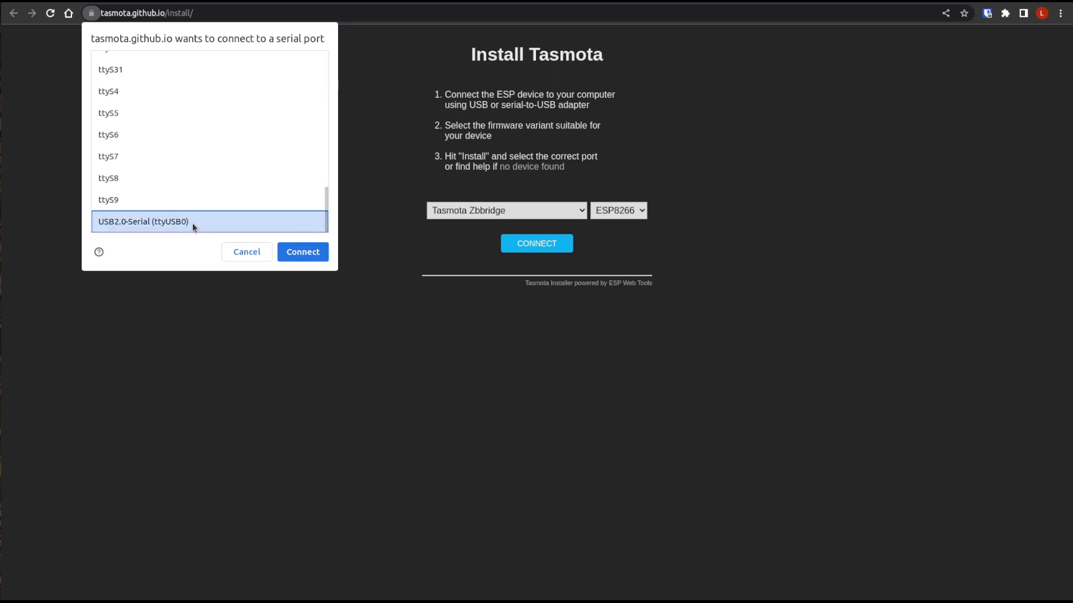
pyautogui.click(304, 253)
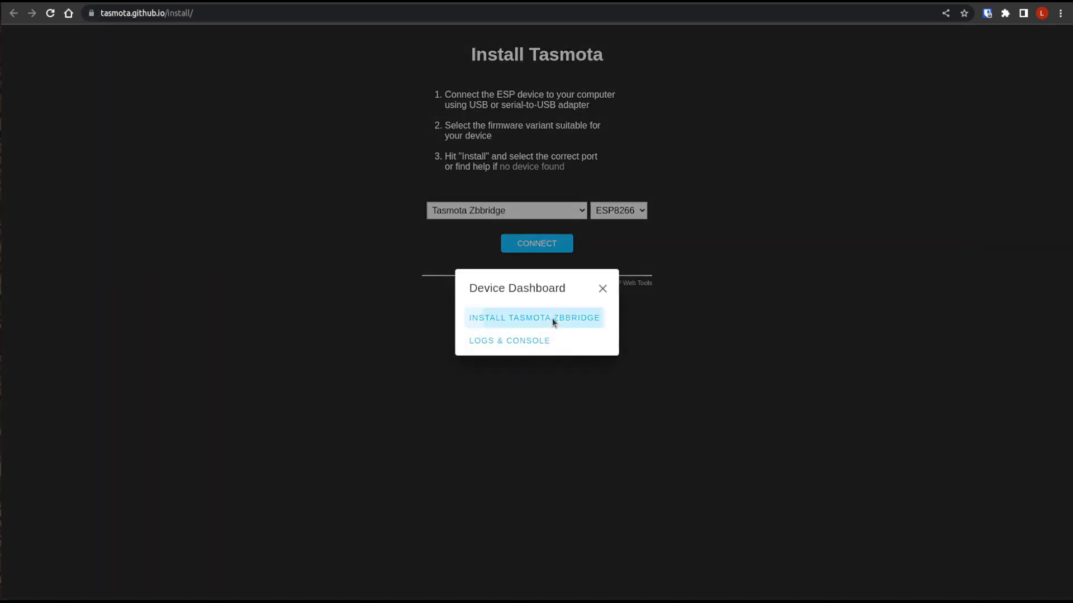
# - Erase the device and install Tasmota Zbbridge until 'Installation complete!' appears
pyautogui.click(552, 317)
pyautogui.click(453, 329)
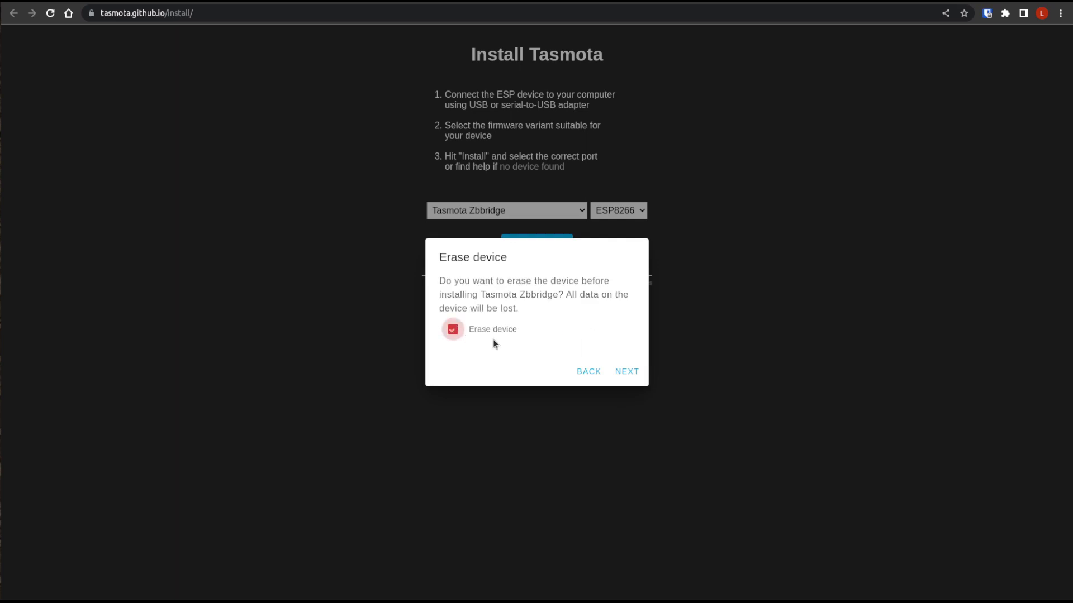
pyautogui.click(626, 372)
pyautogui.click(618, 359)
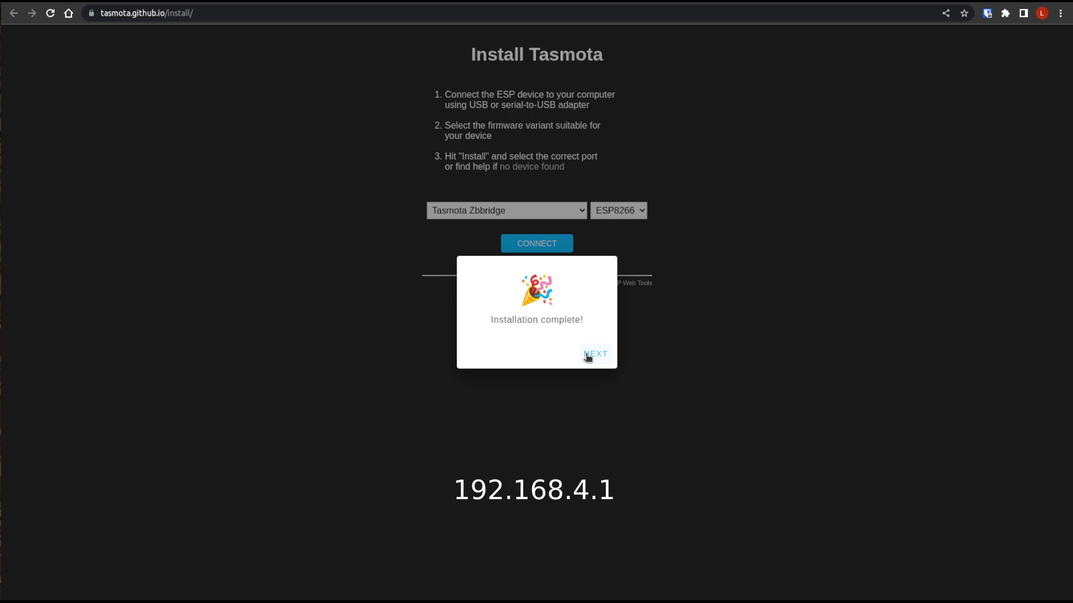
# - Close the installer dialogs and check Wi-Fi settings for the tasmota-D7F045-4165 network
pyautogui.click(596, 353)
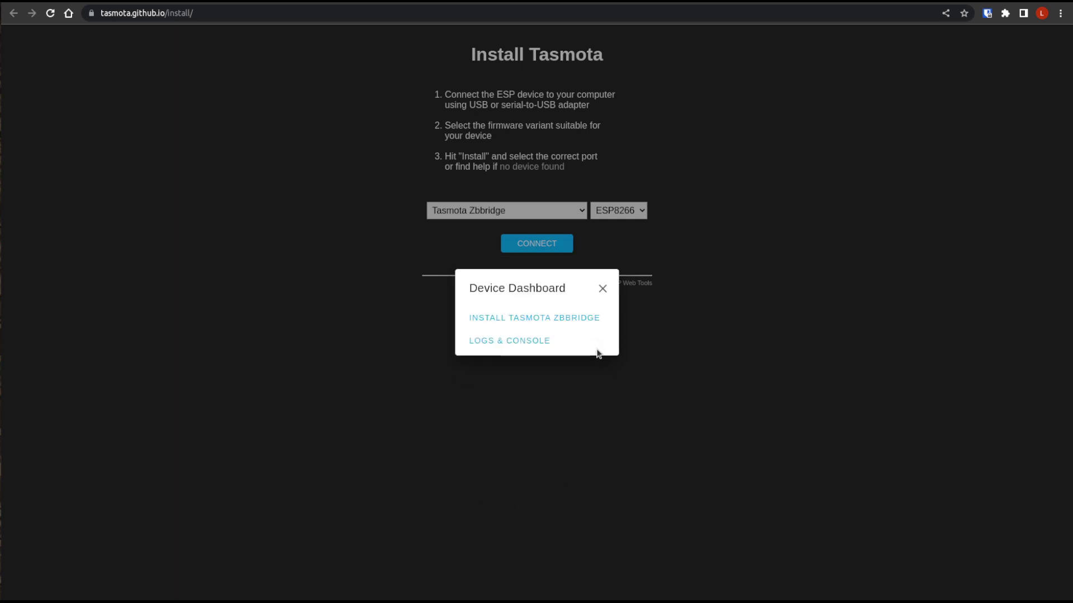
pyautogui.click(603, 288)
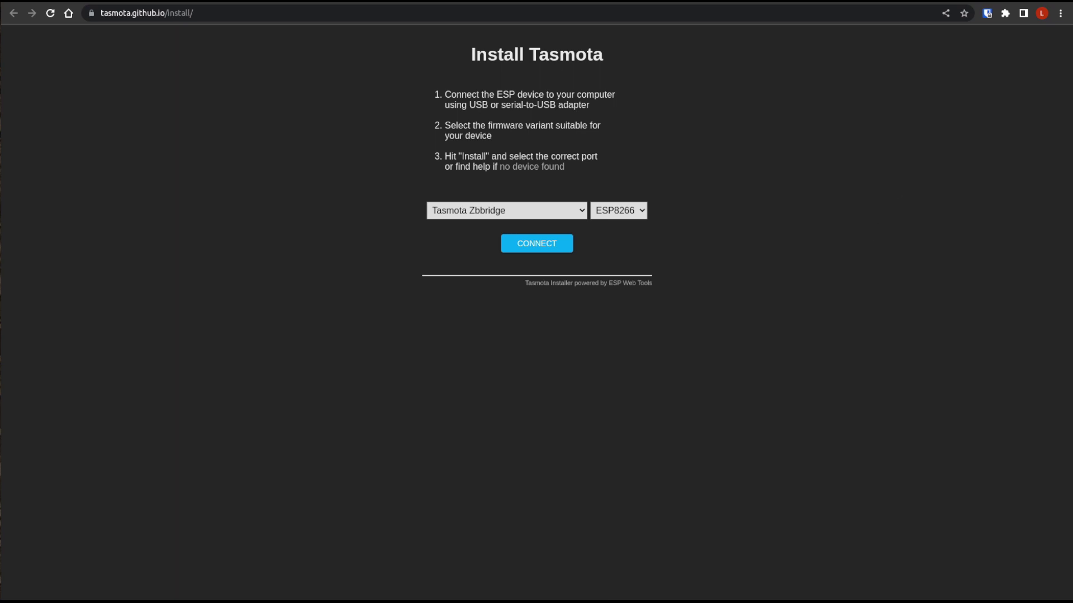
pyautogui.moveTo(1072, 134); pyautogui.dragTo(568, 134)
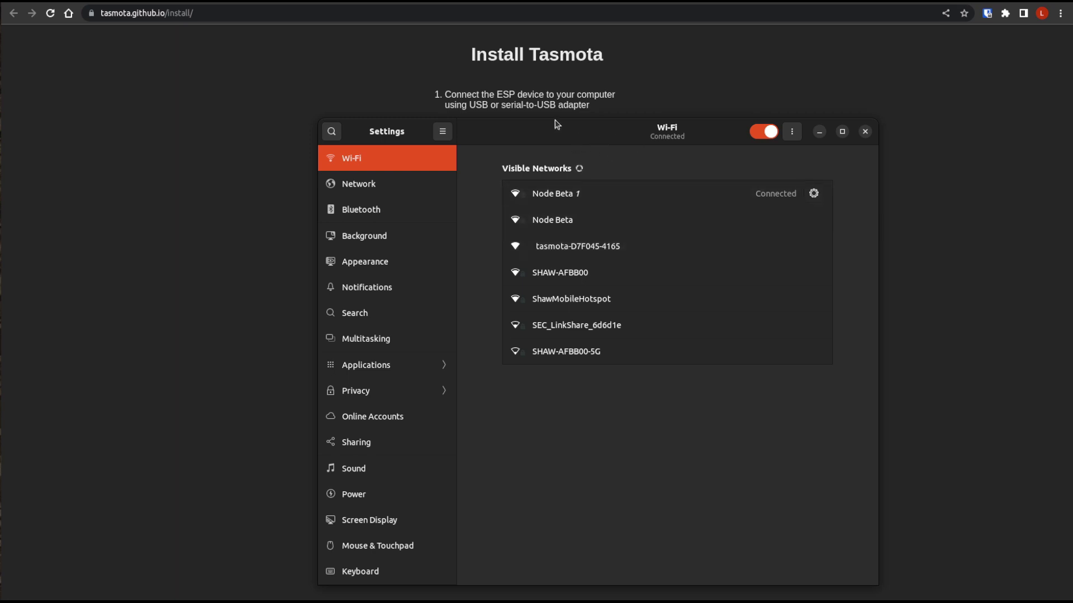
pyautogui.moveTo(536, 135); pyautogui.dragTo(677, 105)
pyautogui.hotkey('alt', 'Tab')
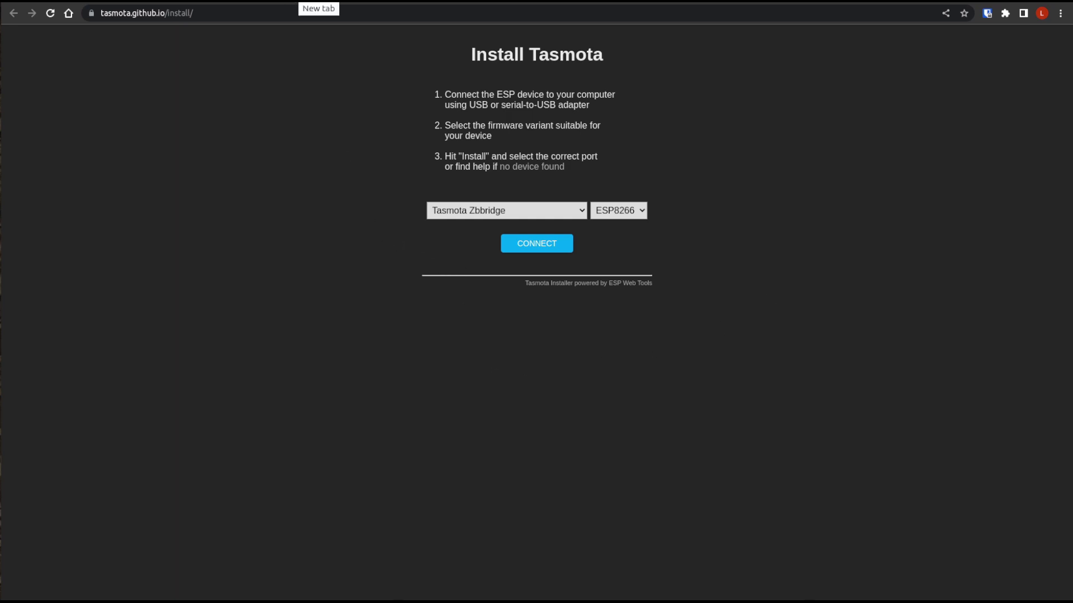
# - Try opening 192.168.4.1 in a new browser tab
pyautogui.click(288, 3)
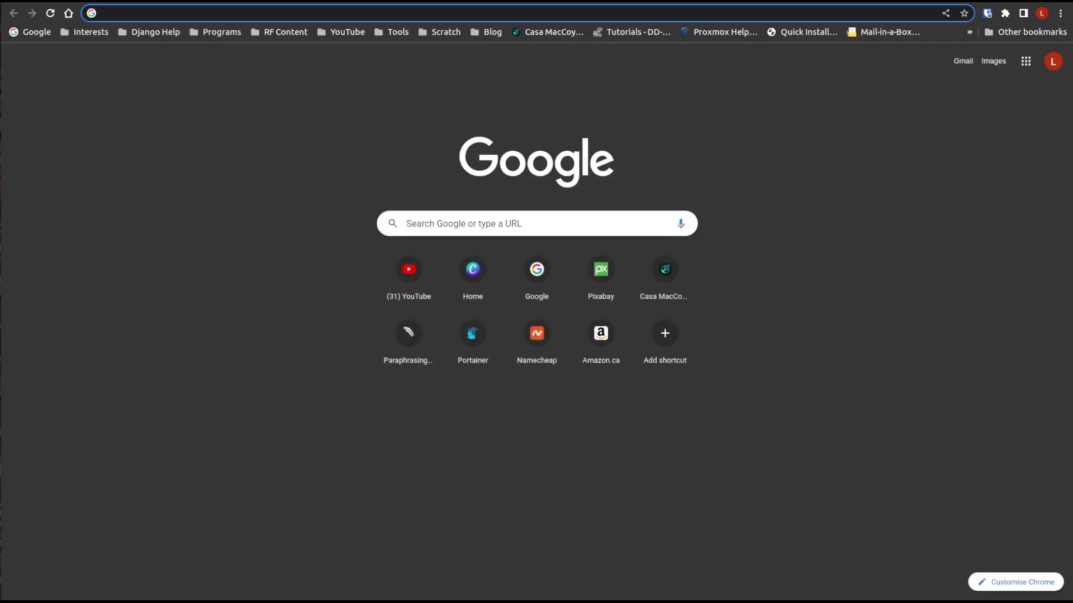
pyautogui.write('192.168.4.1')
pyautogui.press('Return')
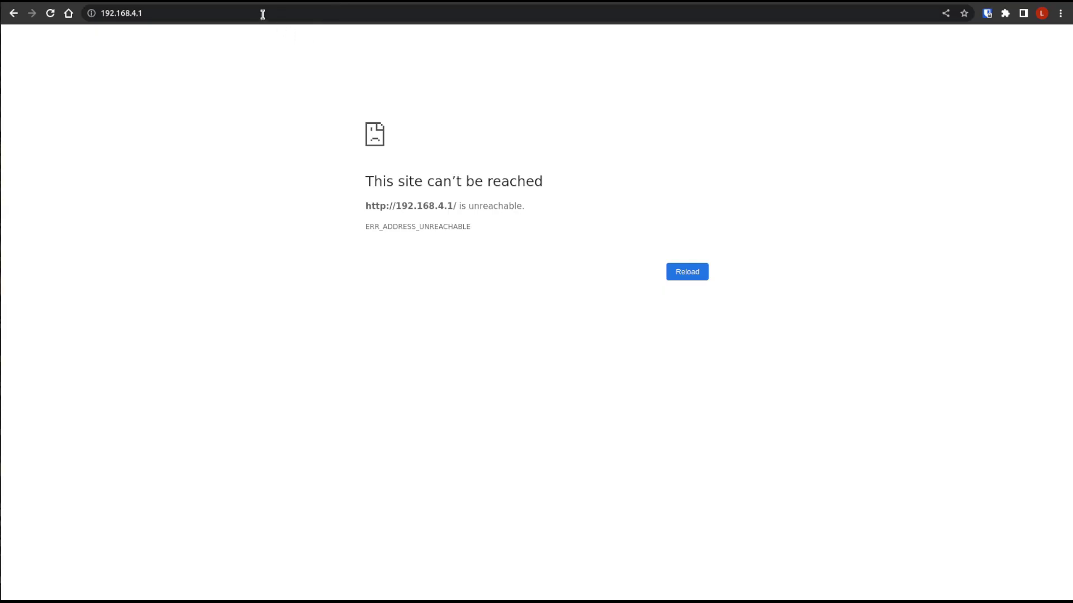
# - Load the bridge's page at 10.0.0.21 in Chrome instead of the unreachable address
pyautogui.click(237, 13)
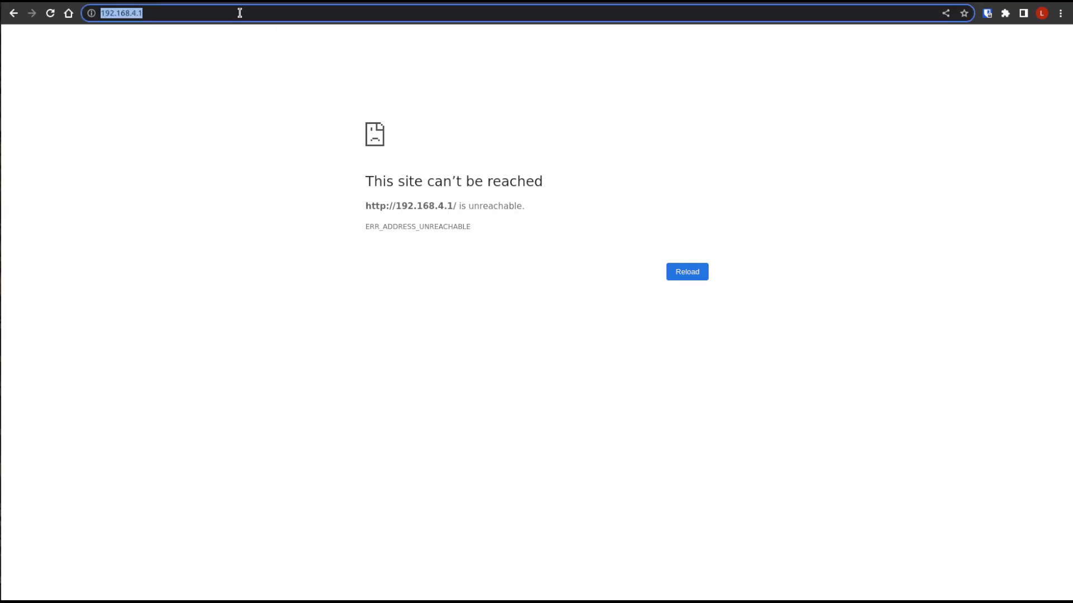
pyautogui.write('10.0.0.21')
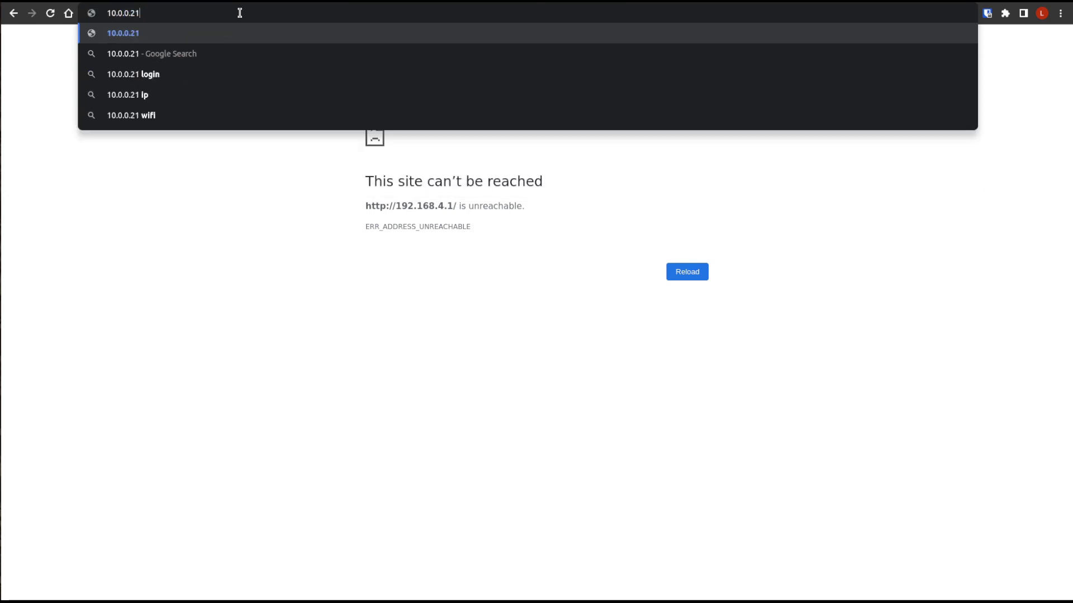
pyautogui.press('Return')
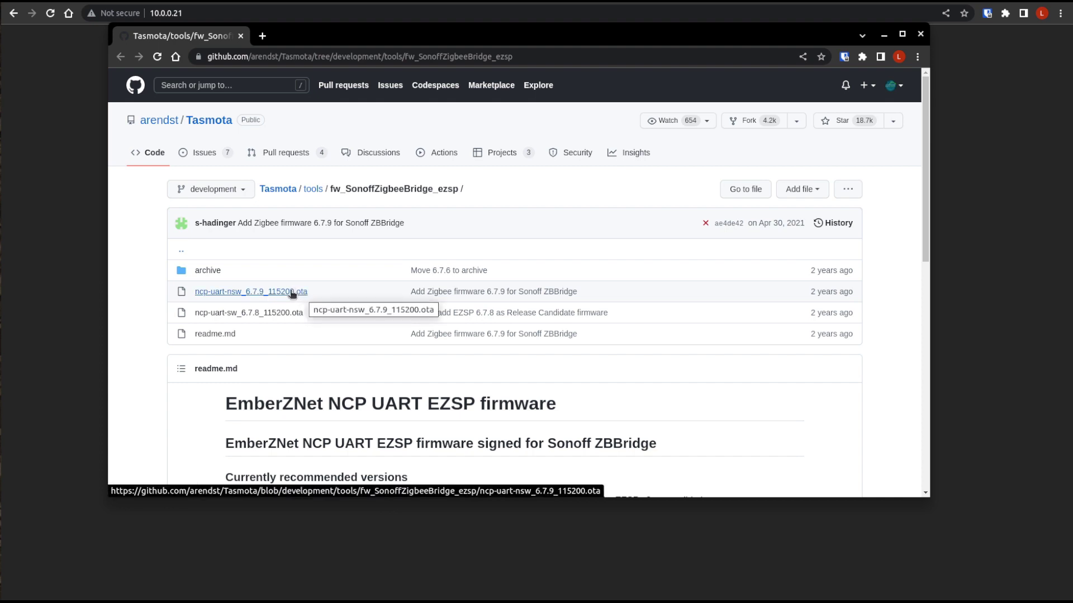
# - Download ncp-uart-nsw_6.7.9_115200.ota from GitHub and close the GitHub window
pyautogui.click(291, 292)
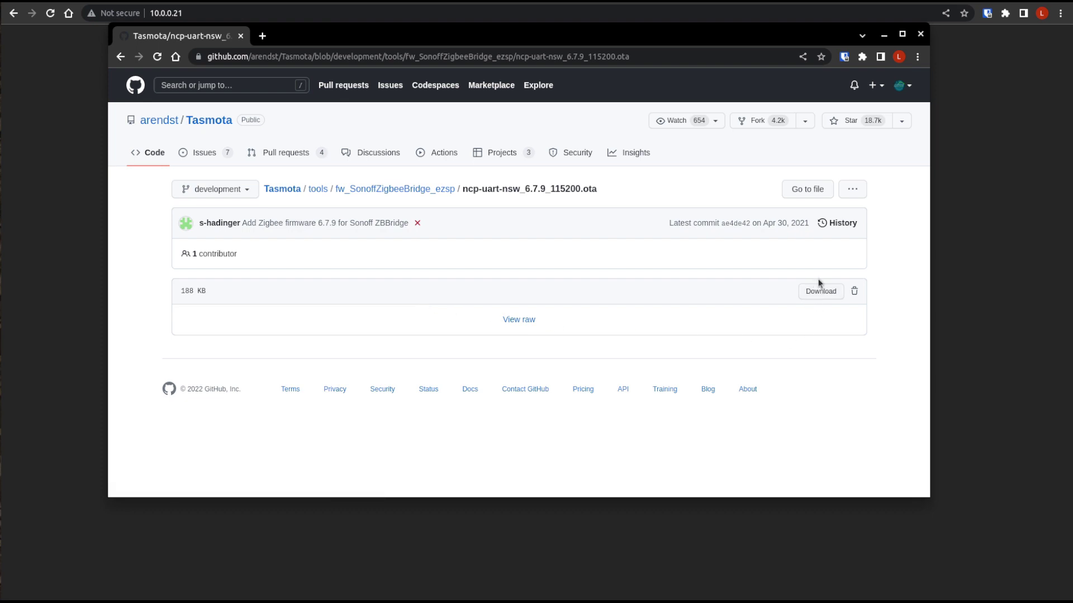
pyautogui.click(829, 294)
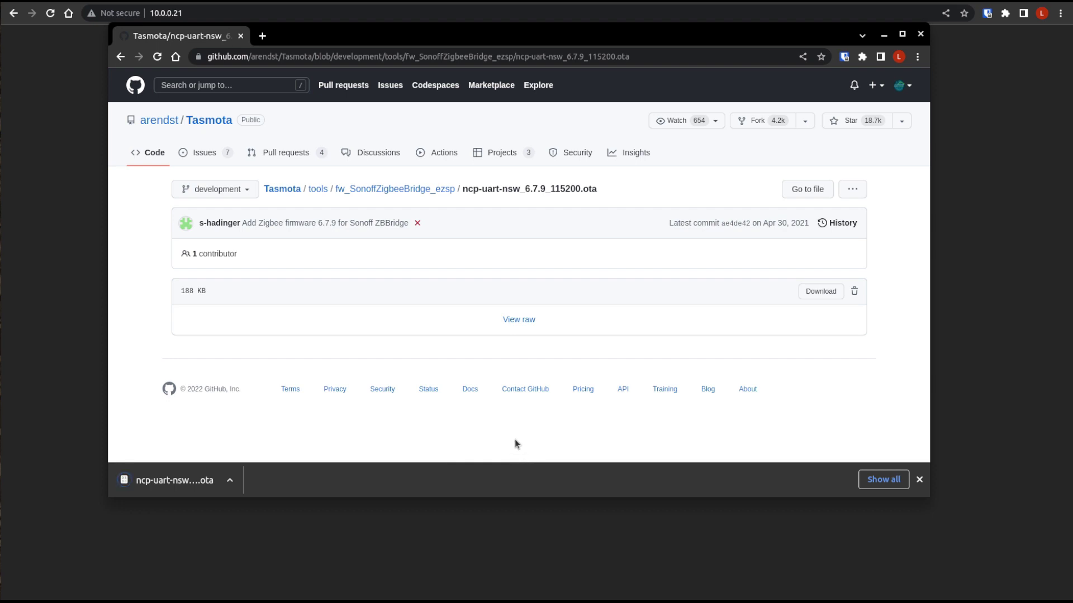
pyautogui.click(921, 36)
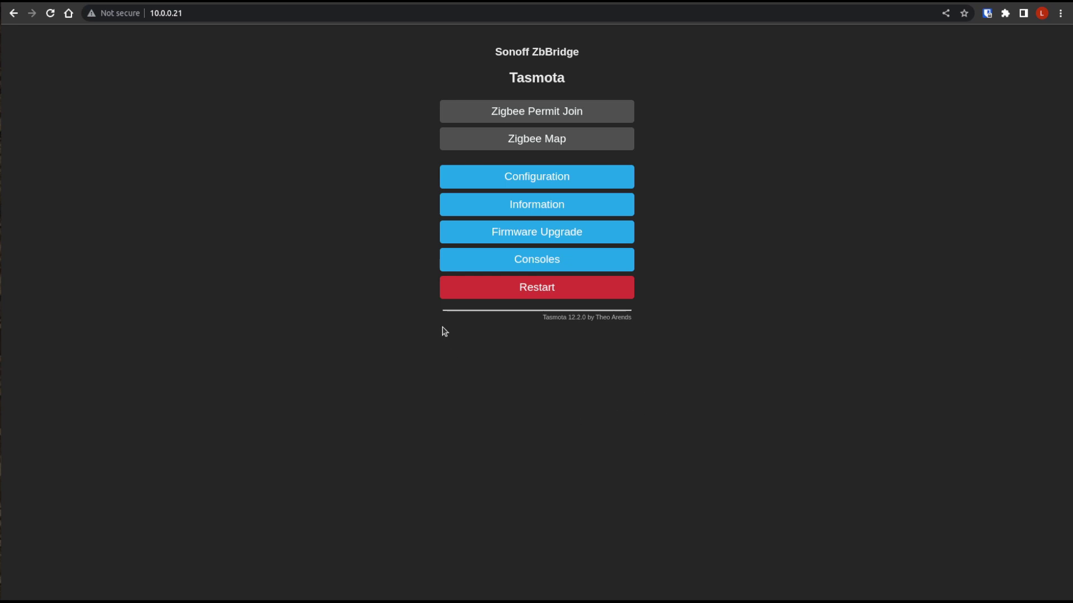
# - Upload the ncp-uart-nsw_6.7.9_115200.ota firmware through the bridge's Tasmota firmware upgrade page
pyautogui.click(562, 239)
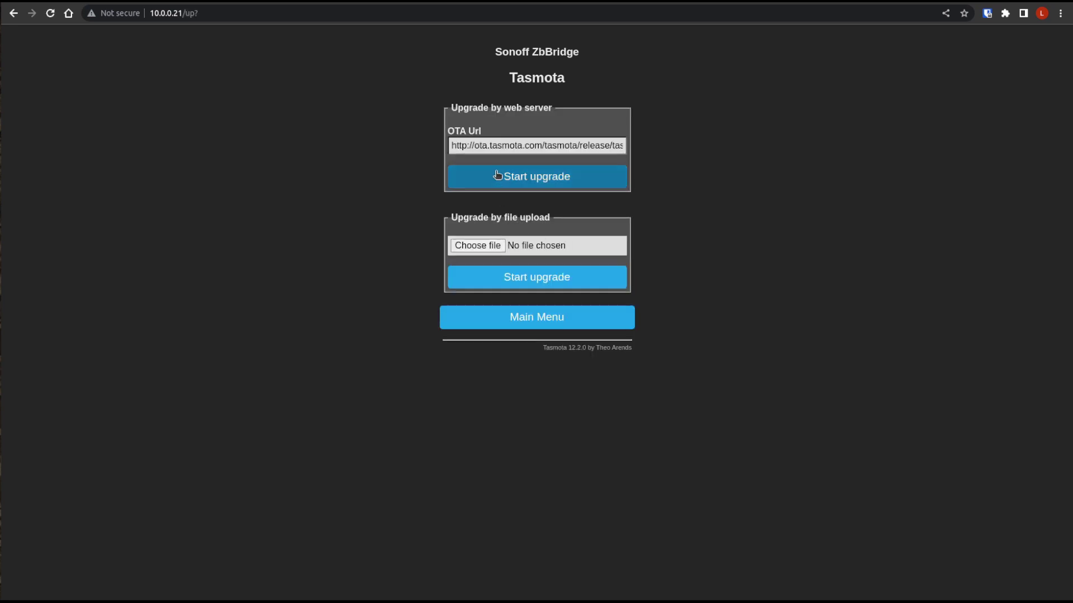
pyautogui.click(481, 249)
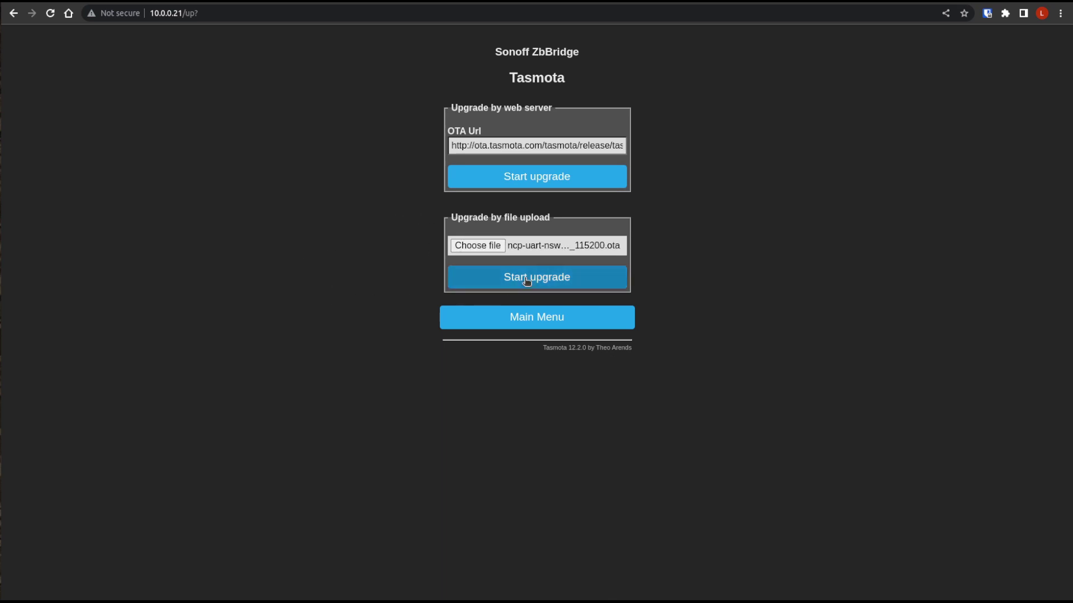
pyautogui.click(580, 286)
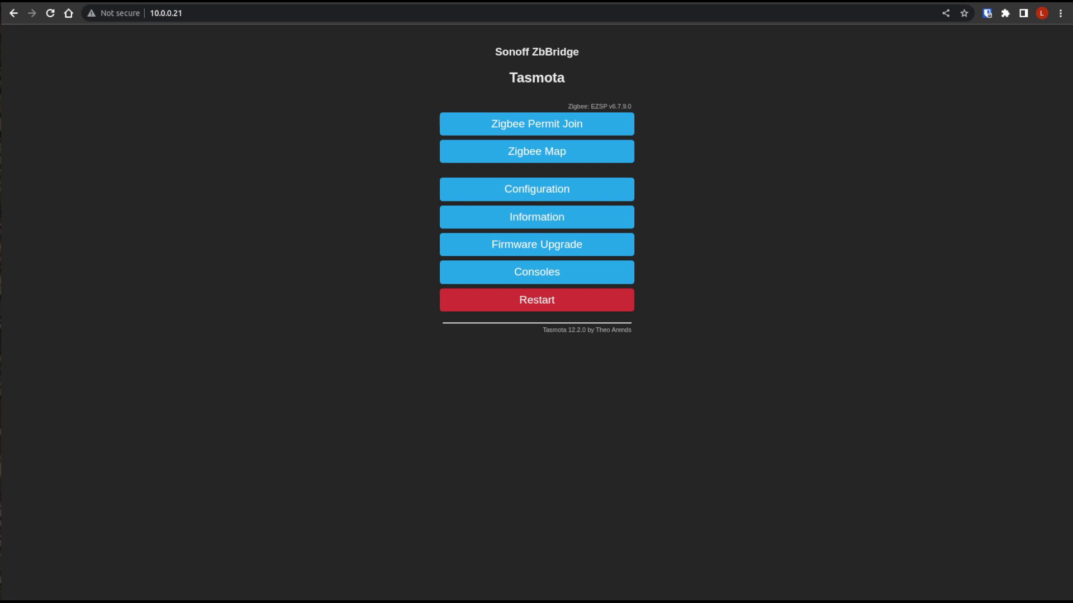
# - Recall the earlier backlog rule command in the bridge's Tasmota console and select it
pyautogui.click(533, 273)
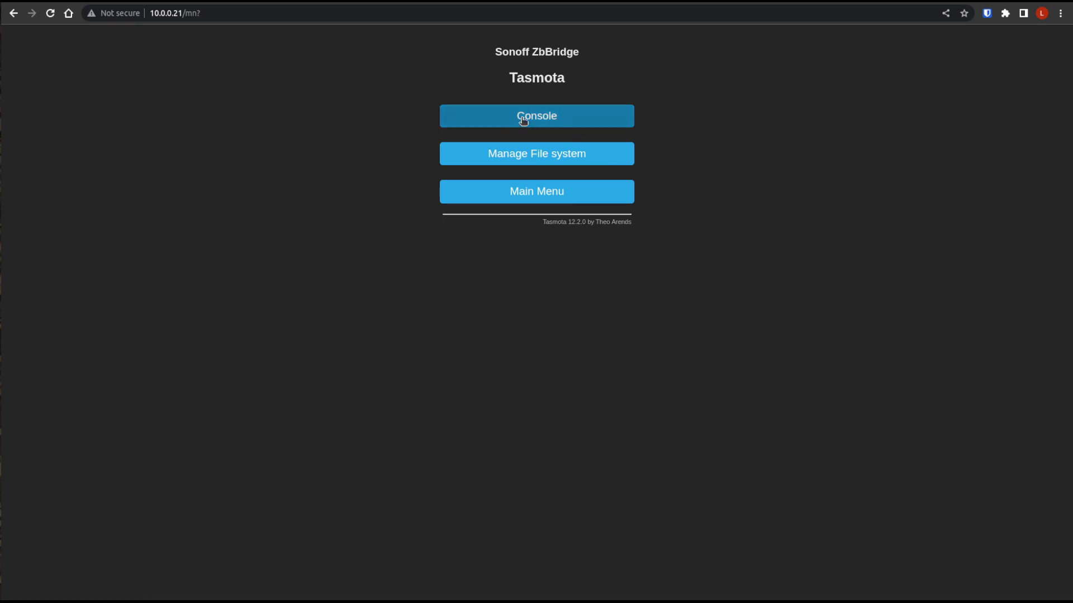
pyautogui.click(541, 120)
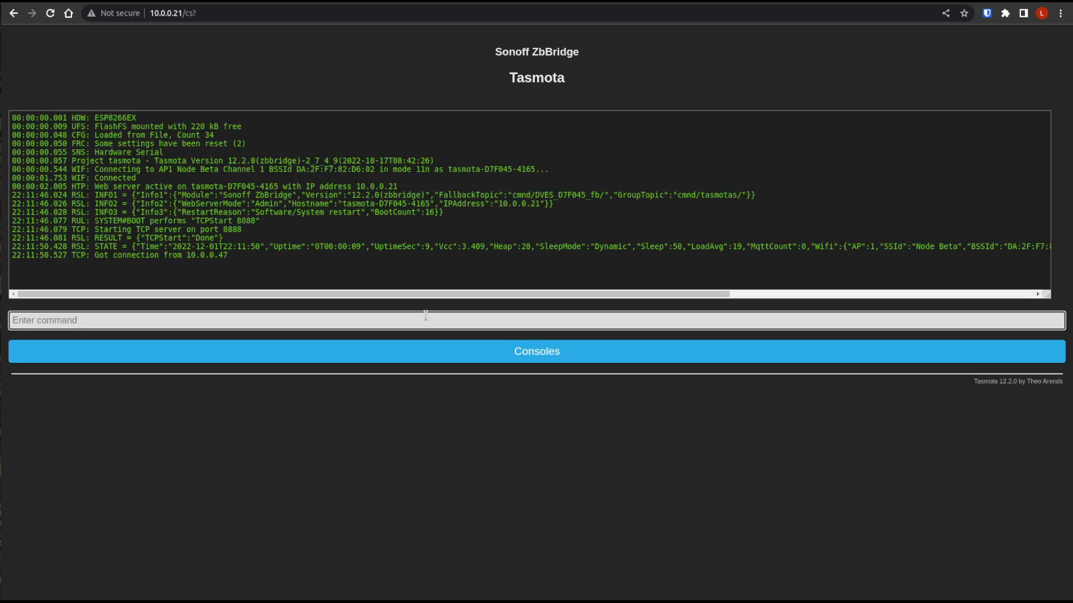
pyautogui.click(204, 316)
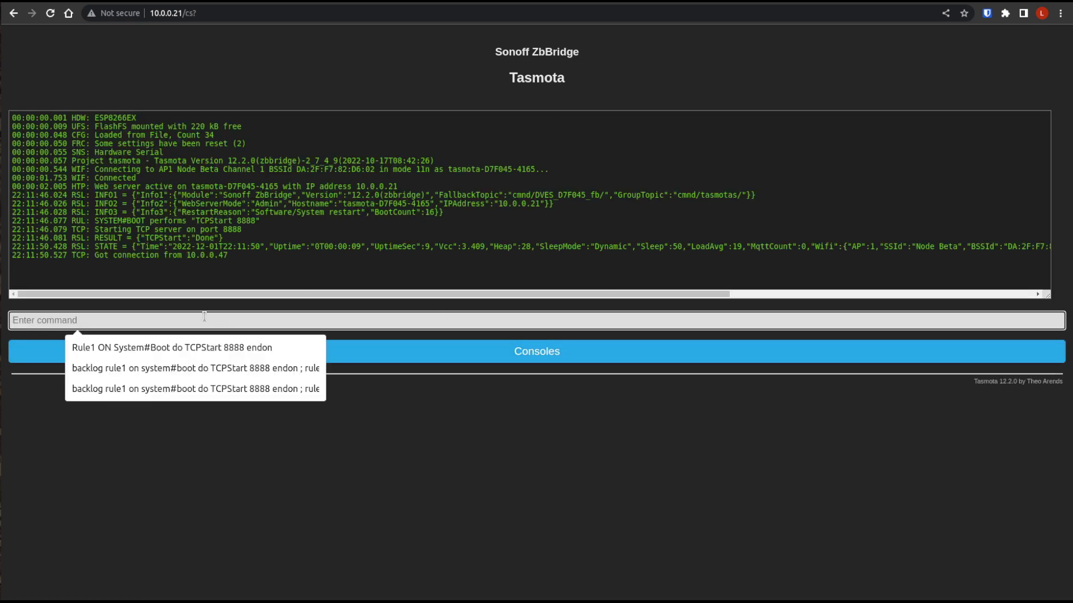
pyautogui.click(196, 368)
pyautogui.moveTo(754, 320); pyautogui.dragTo(10, 316)
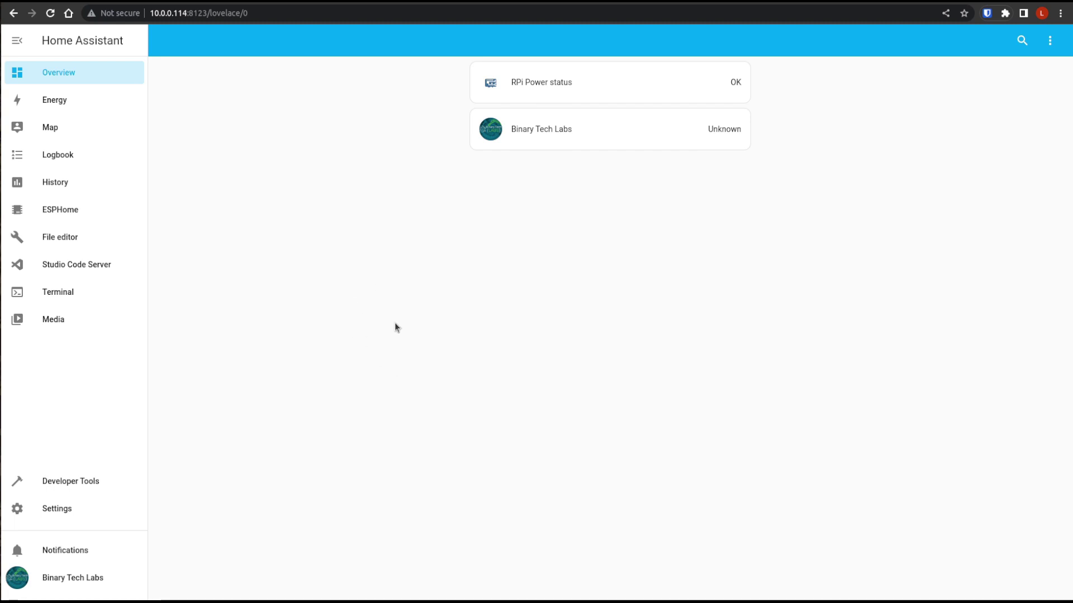
# - Add the Zigbee Home Automation integration from Devices & Services by searching 'zha'
pyautogui.click(64, 507)
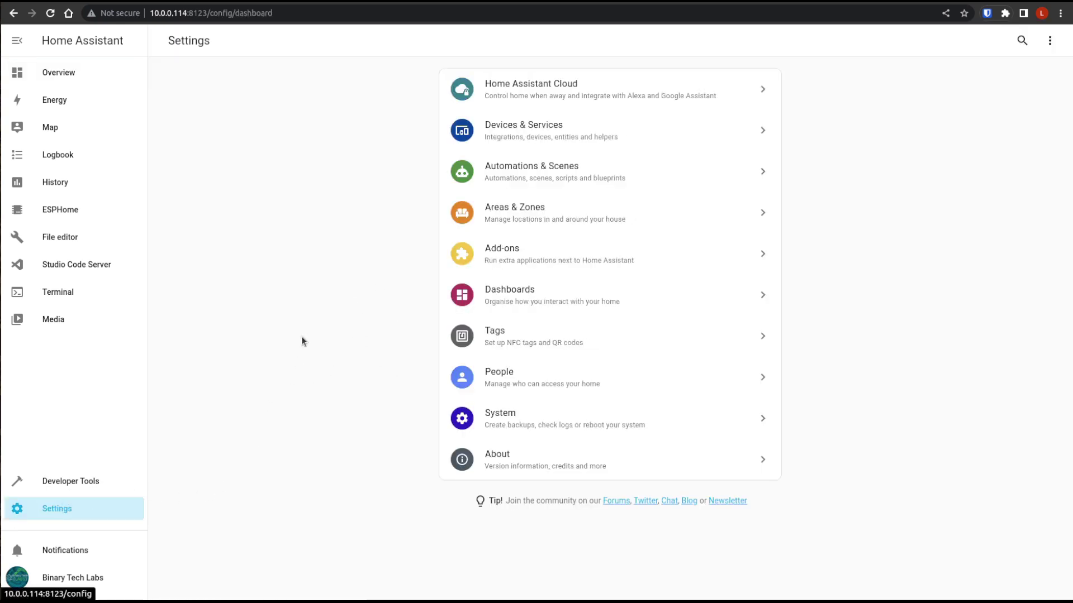
pyautogui.click(545, 139)
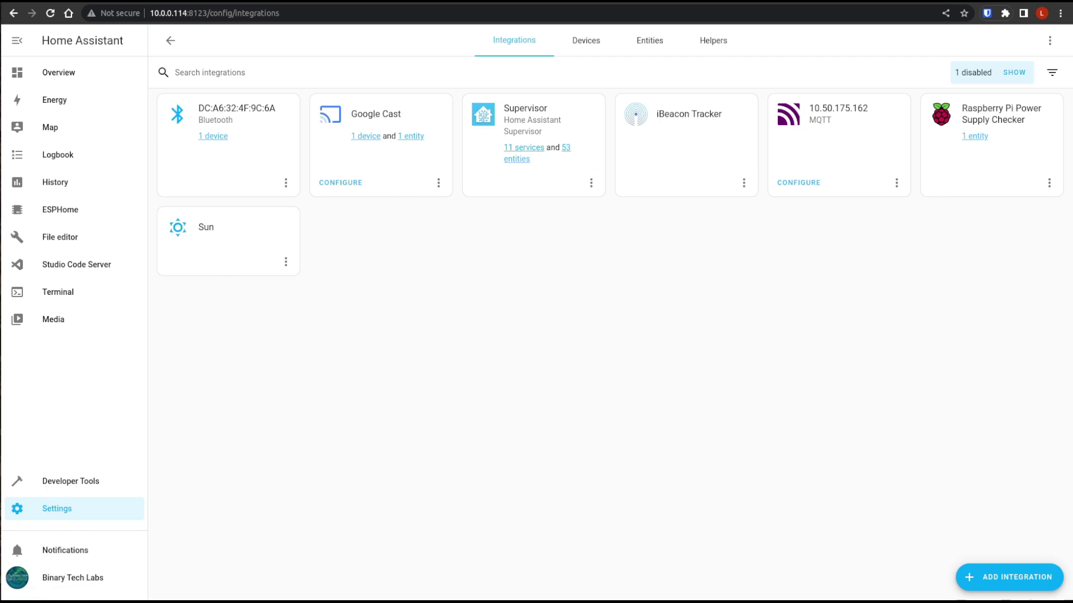
pyautogui.click(1006, 577)
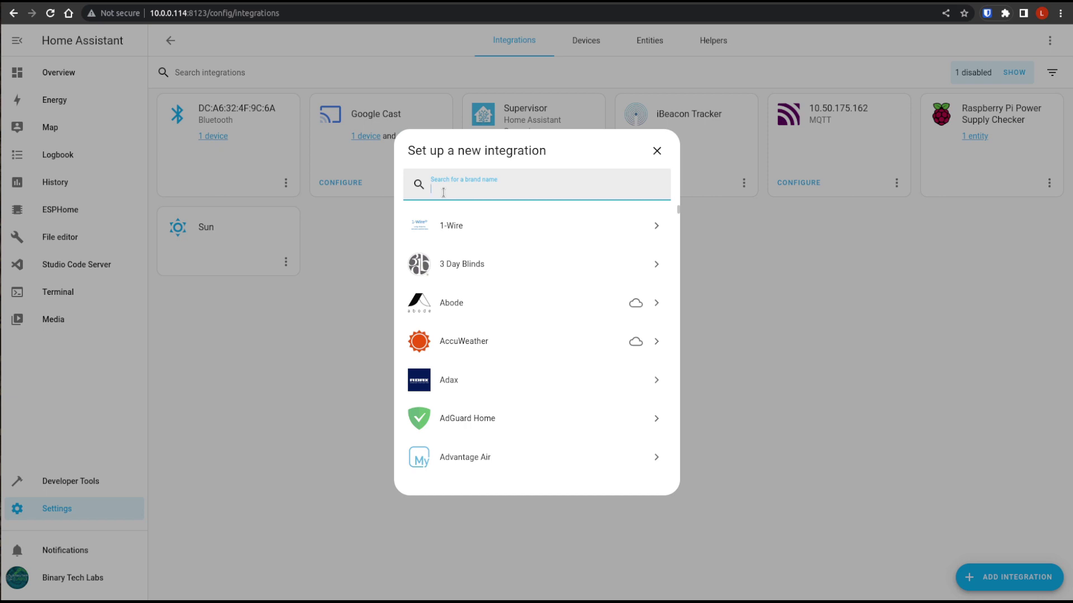
pyautogui.write('zha')
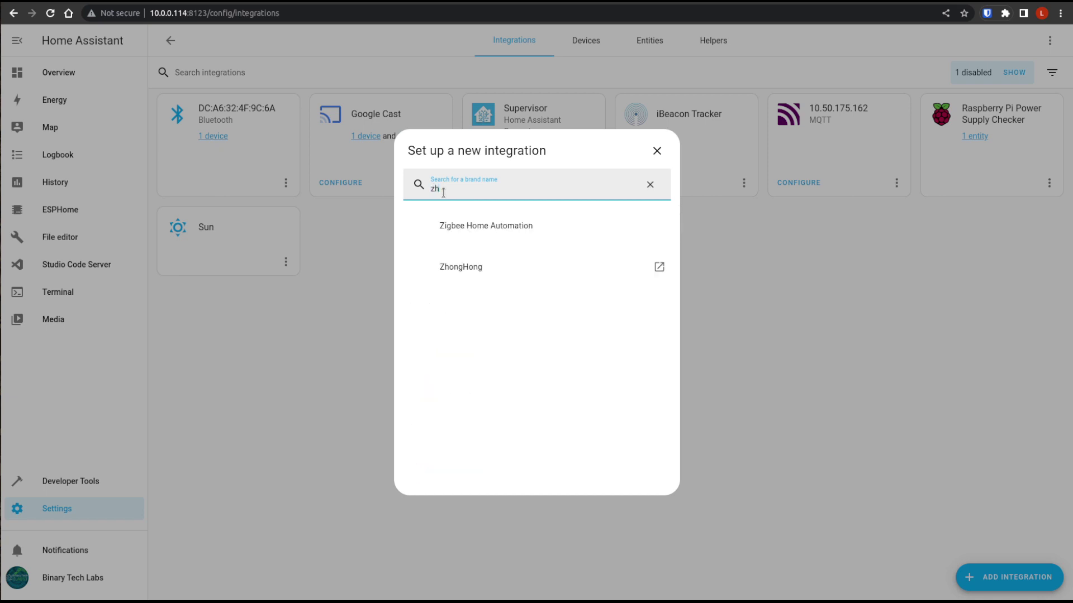
pyautogui.click(505, 229)
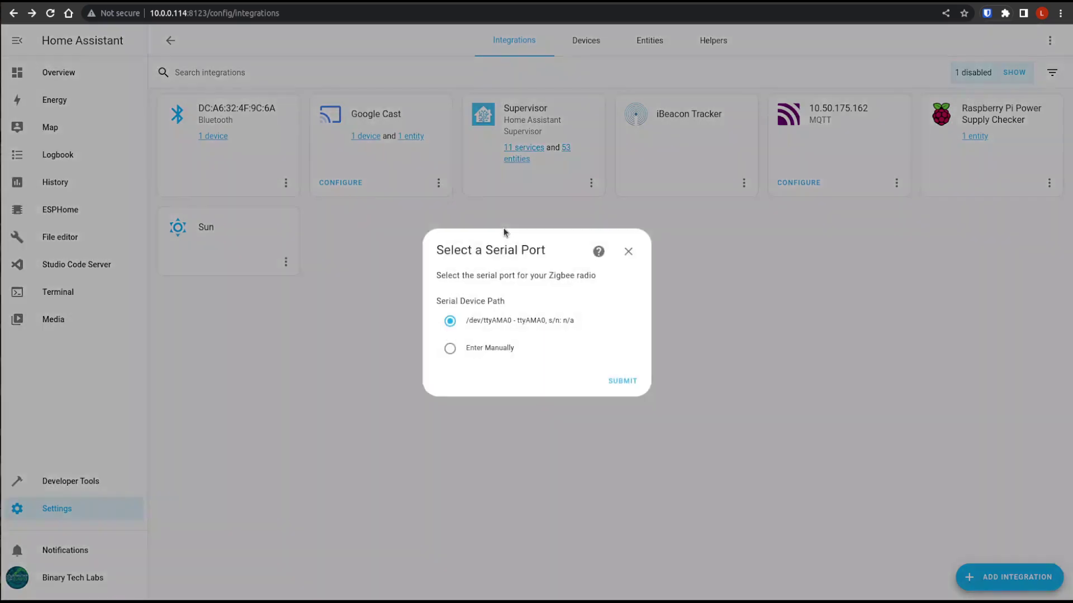
# - Choose manual serial port entry for ZHA and submit it
pyautogui.click(468, 352)
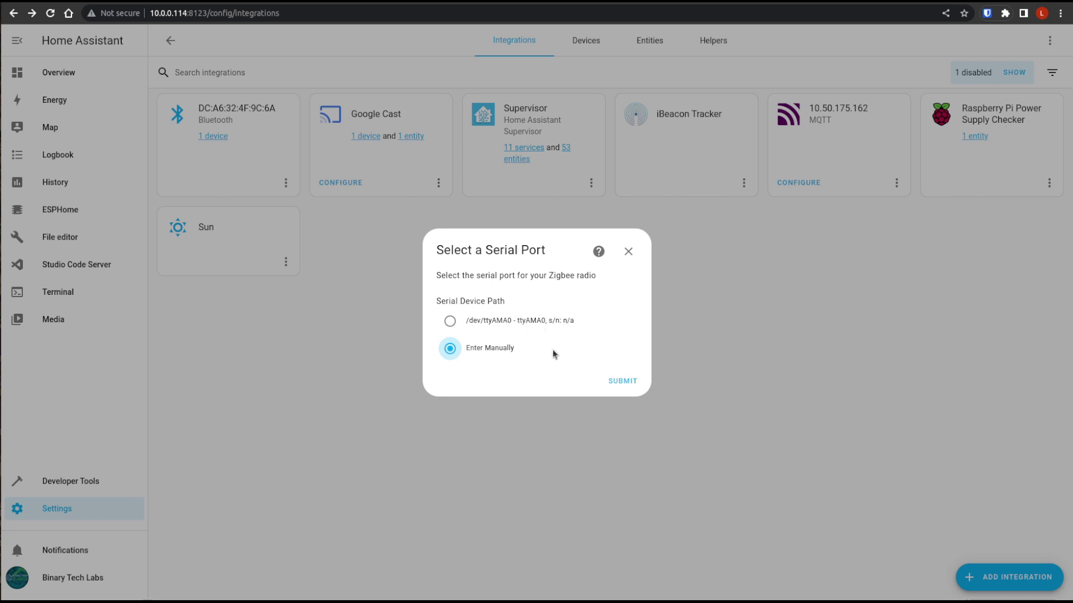
pyautogui.click(627, 382)
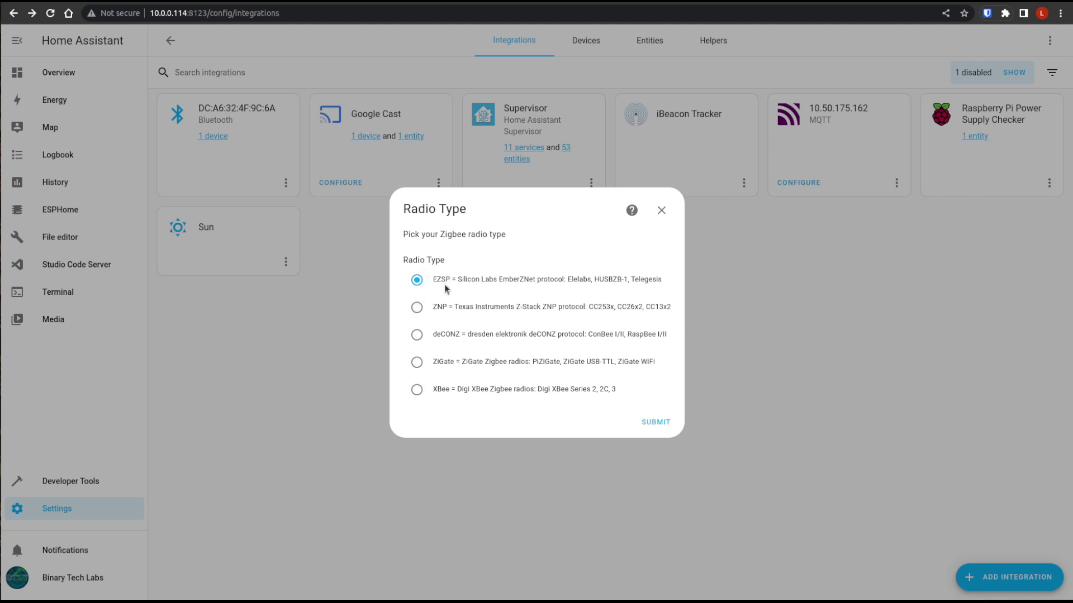
# - Confirm EZSP as radio type and enter socket://10.0.0.21:8888 as the serial device path
pyautogui.click(656, 424)
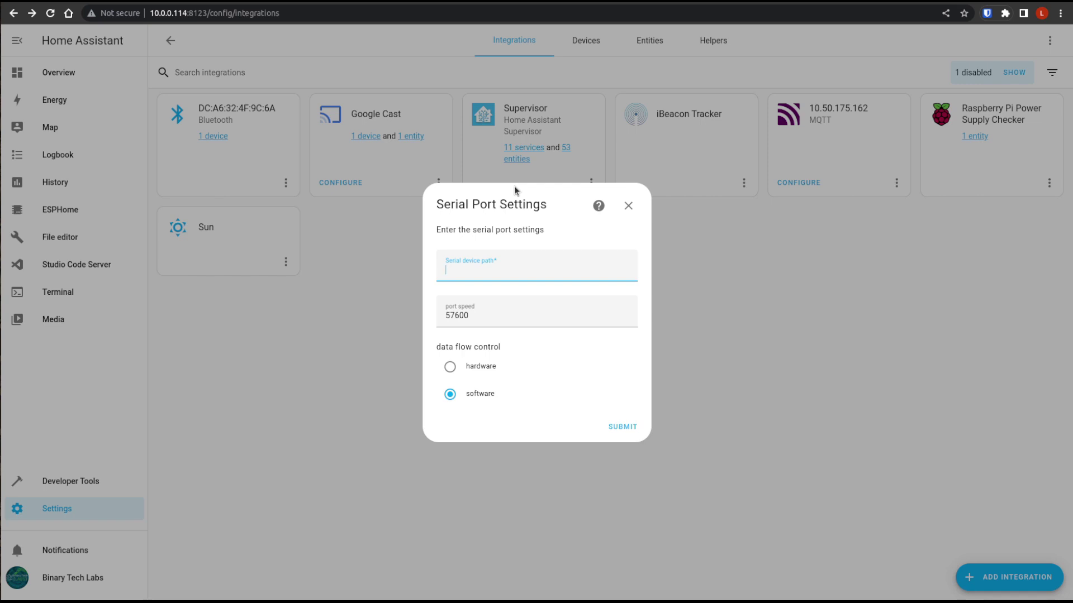
pyautogui.write('socket://')
pyautogui.hotkey('ctrl', '+')
pyautogui.hotkey('ctrl', '+')
pyautogui.hotkey('ctrl', '+')
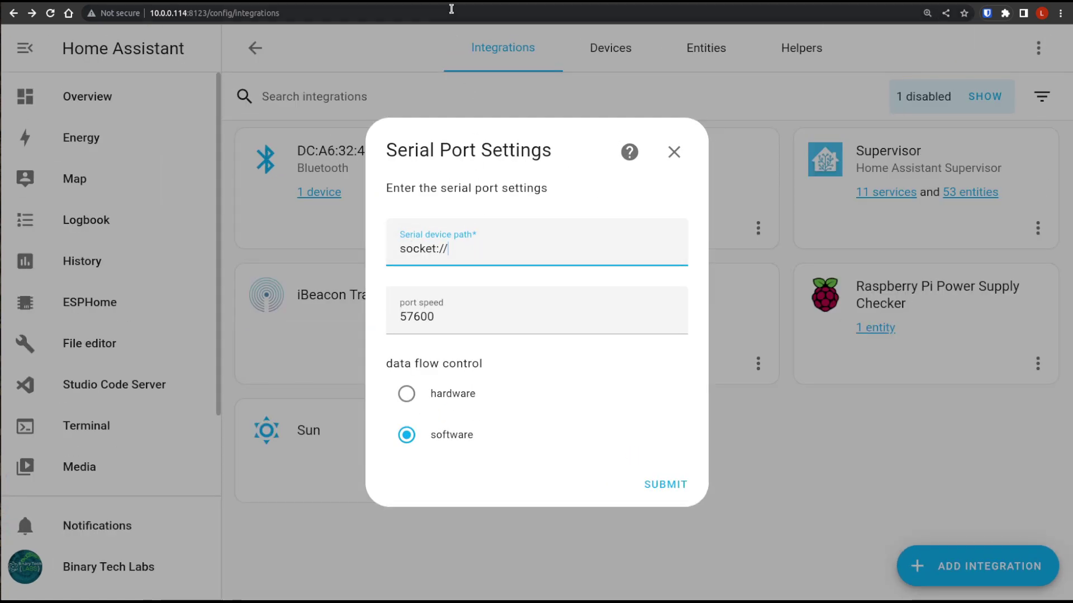
pyautogui.hotkey('ctrl', 'Tab')
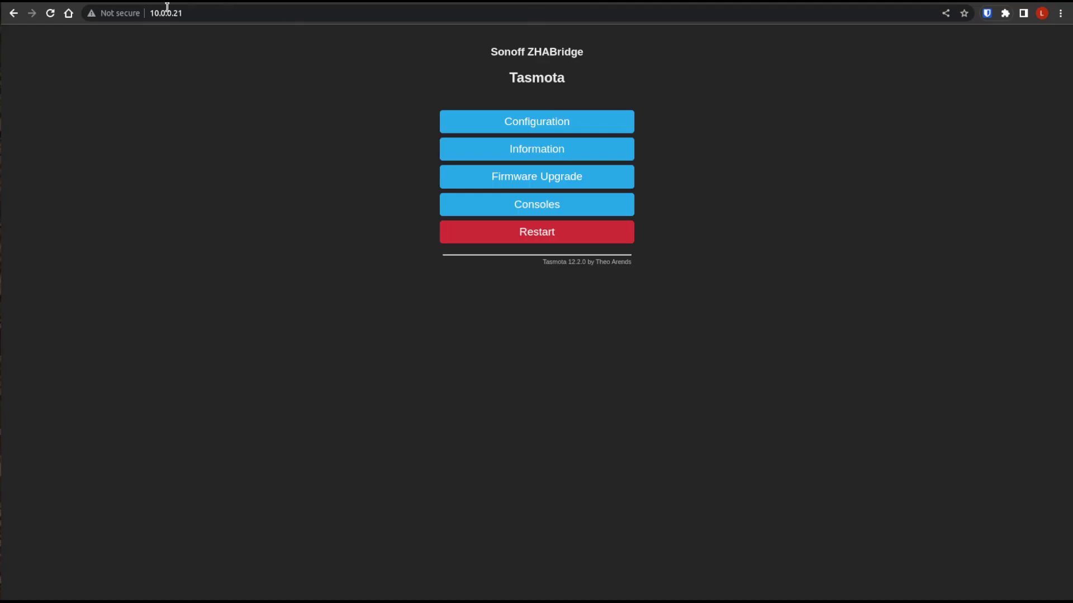
pyautogui.click(194, 15)
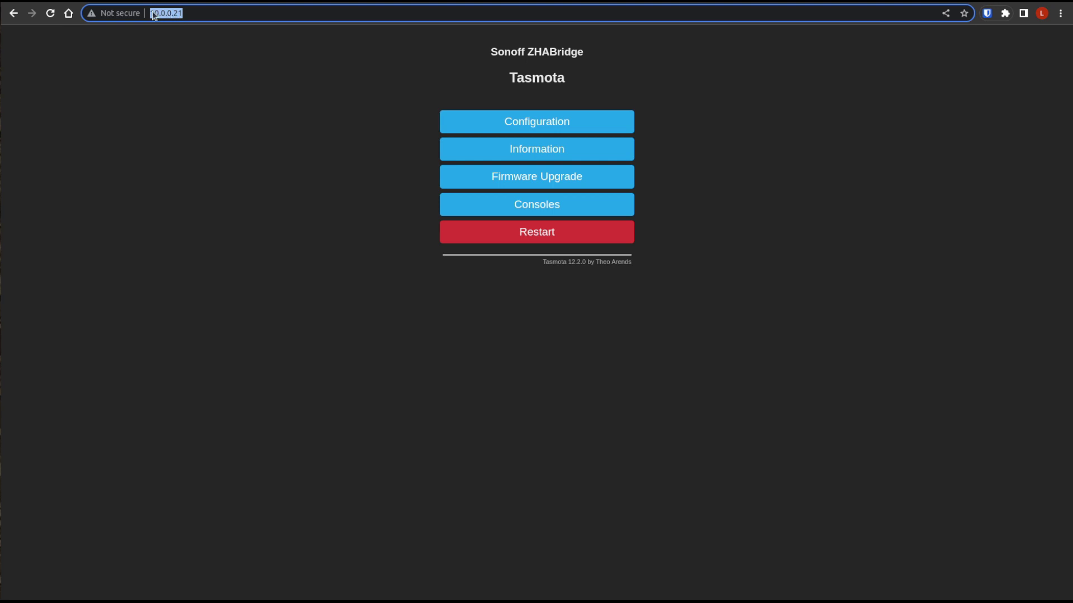
pyautogui.hotkey('alt', 'Tab')
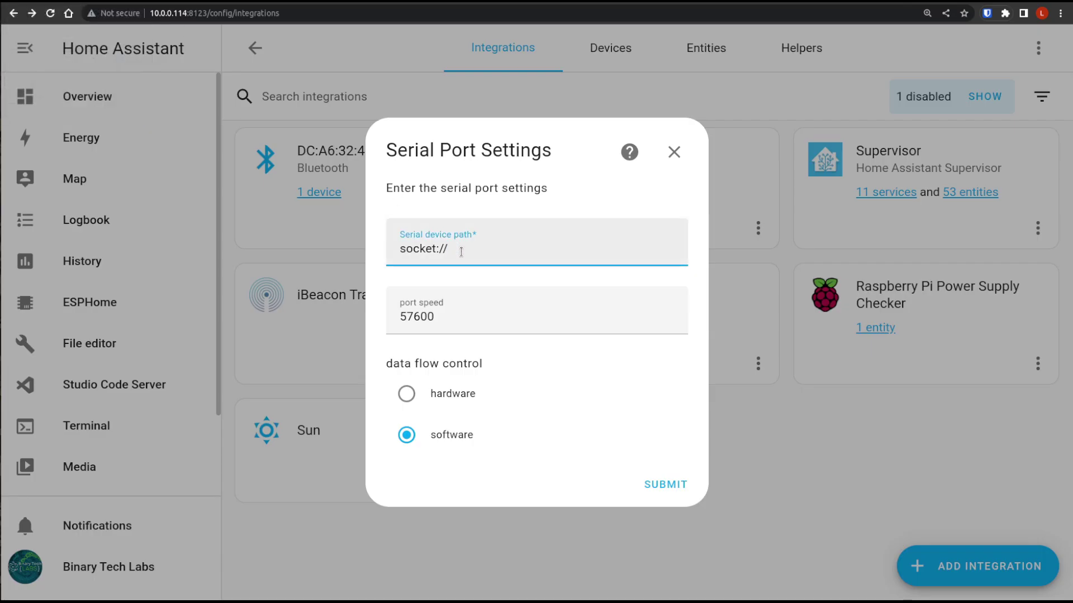
pyautogui.write('10.0.0.21')
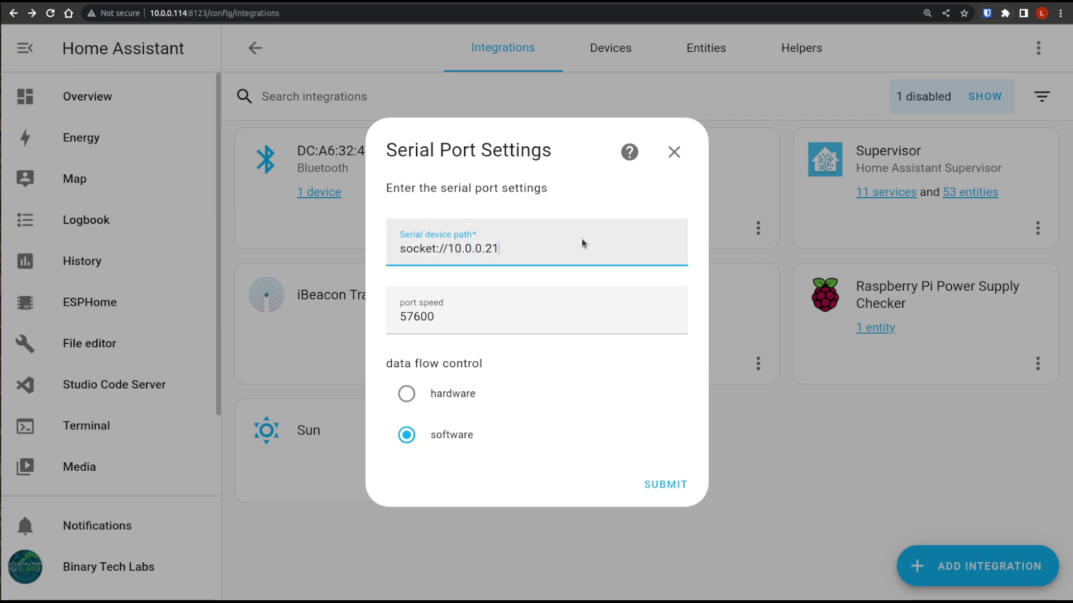
pyautogui.write(':')
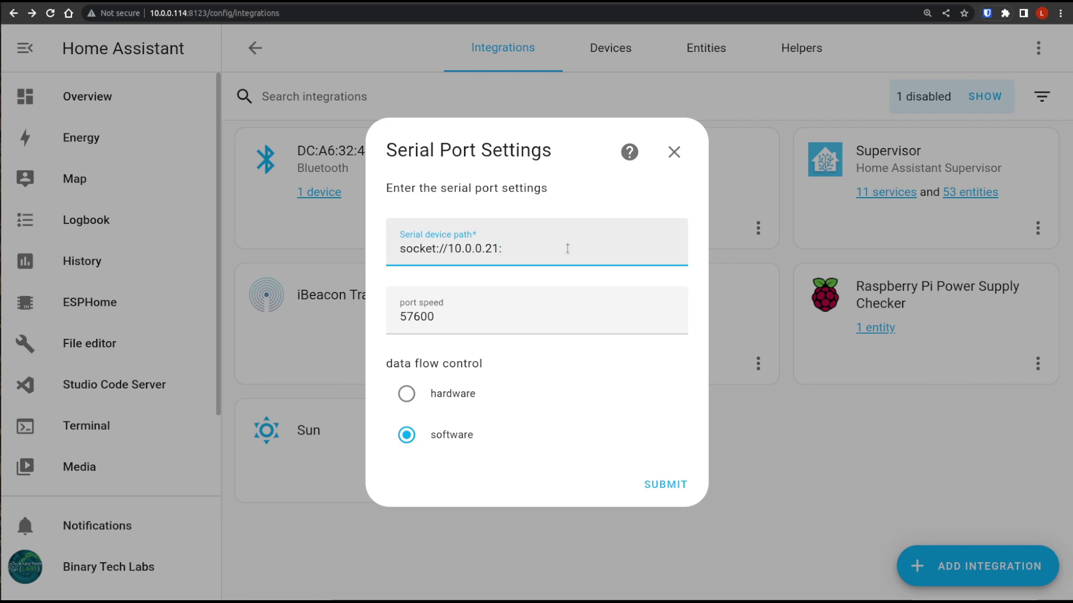
pyautogui.write('8888')
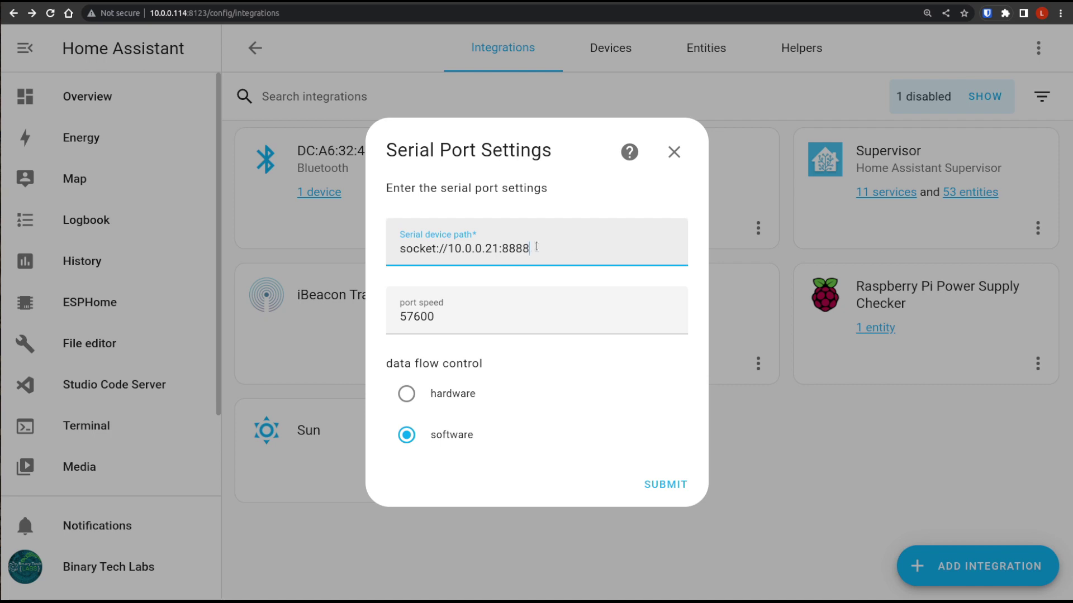
pyautogui.moveTo(537, 246); pyautogui.dragTo(503, 248)
# - Change the port speed from 57600 to 115200
pyautogui.click(462, 315)
pyautogui.moveTo(462, 314); pyautogui.dragTo(367, 311)
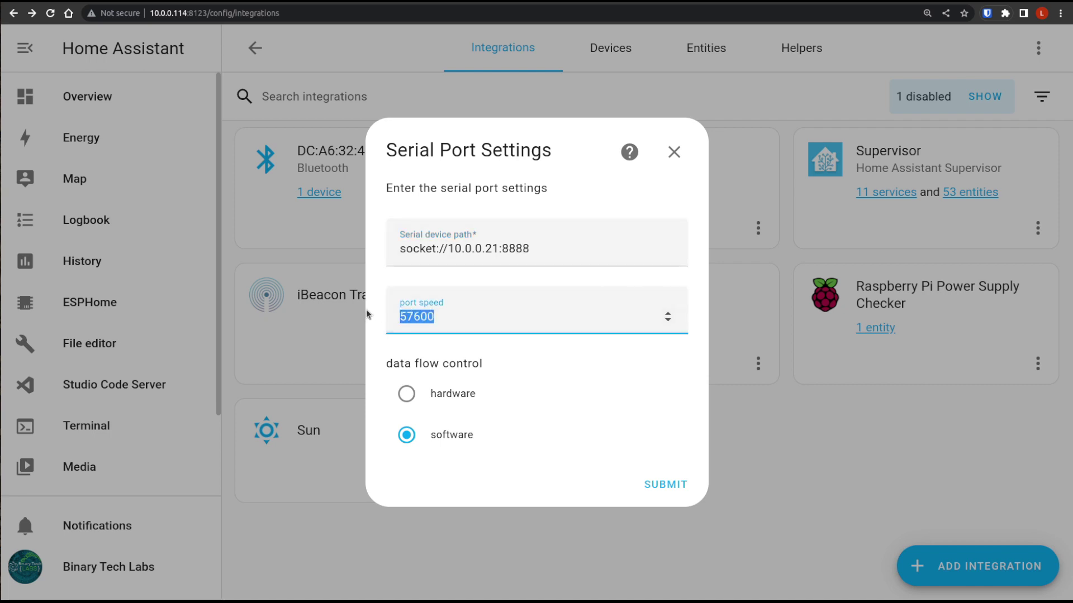
pyautogui.write('115200')
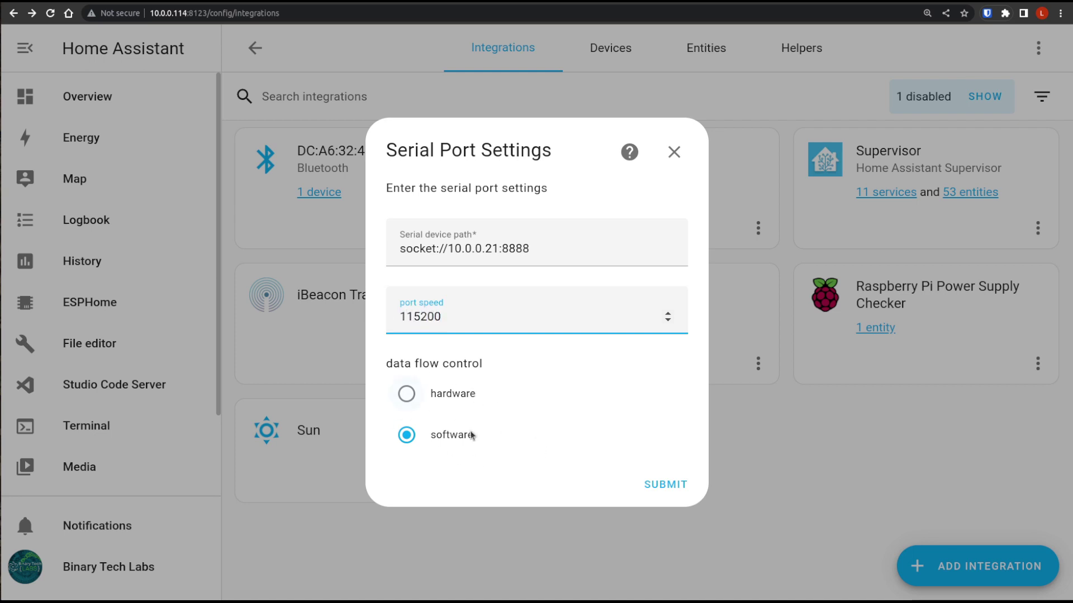
# - Submit the serial port settings and keep the radio's existing network settings
pyautogui.click(677, 488)
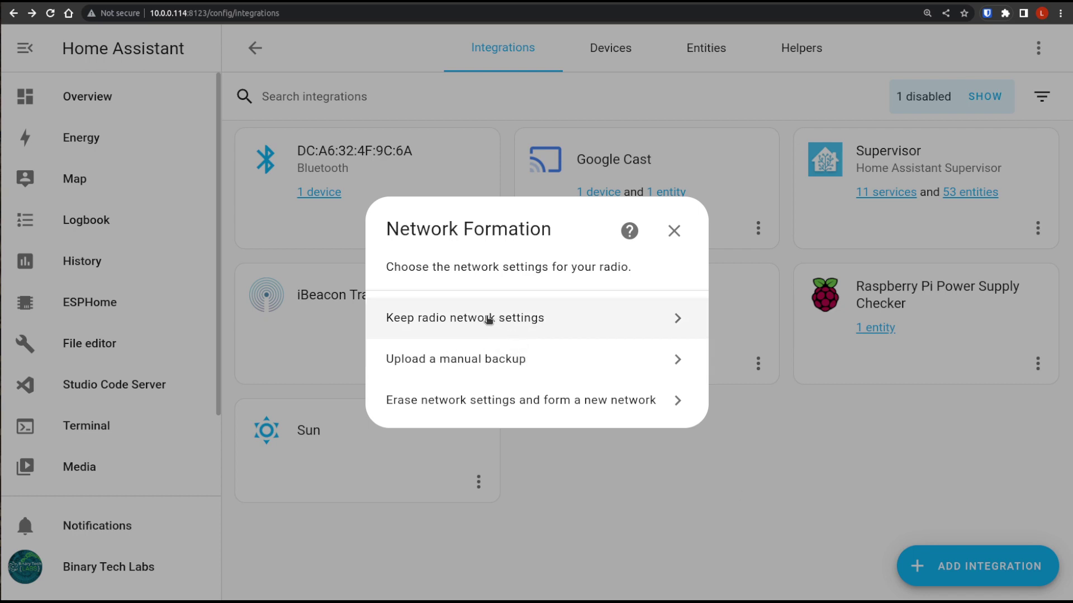
pyautogui.click(676, 319)
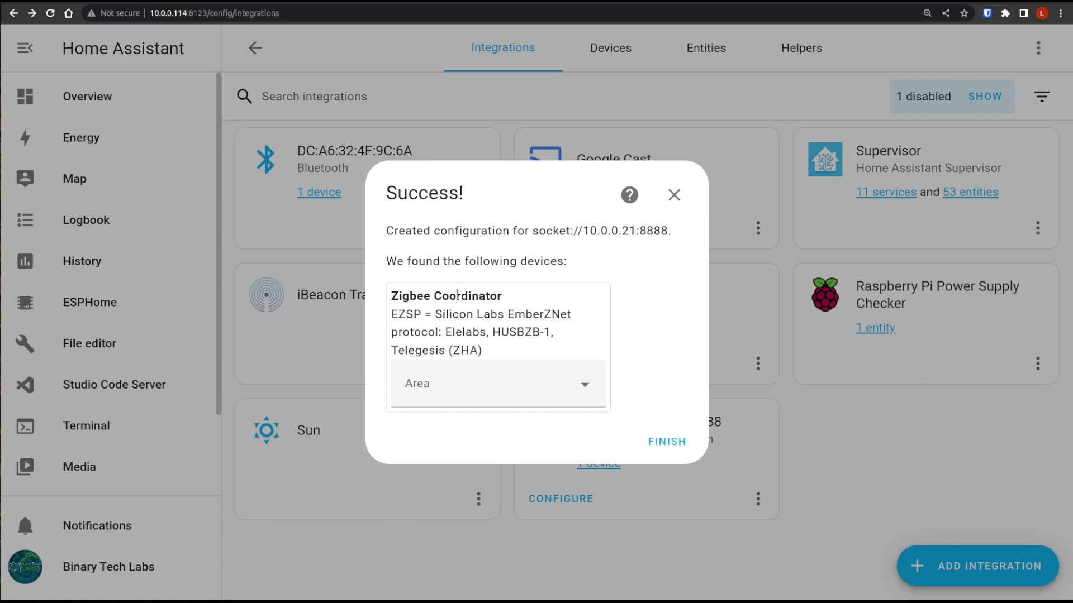
# - Look over the coordinator's area choices, then finish the Zigbee integration setup
pyautogui.click(575, 384)
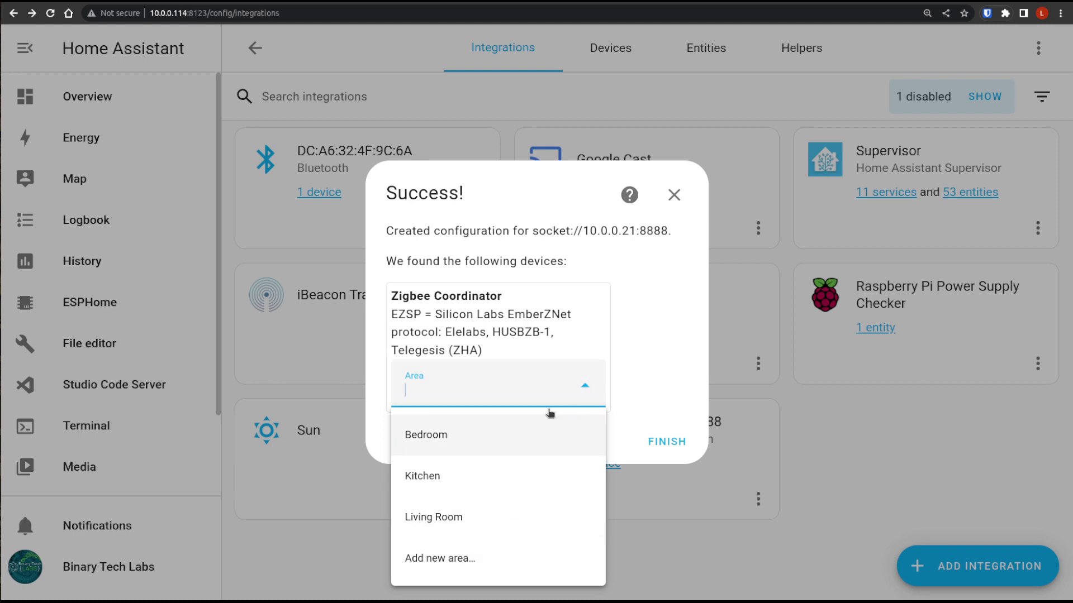
pyautogui.click(585, 383)
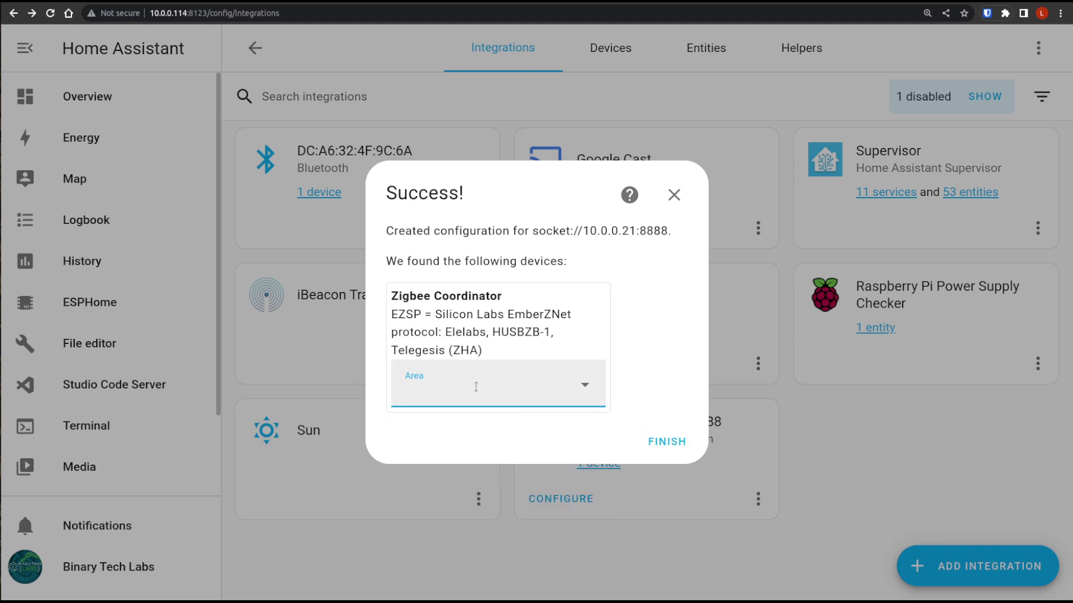
pyautogui.click(659, 444)
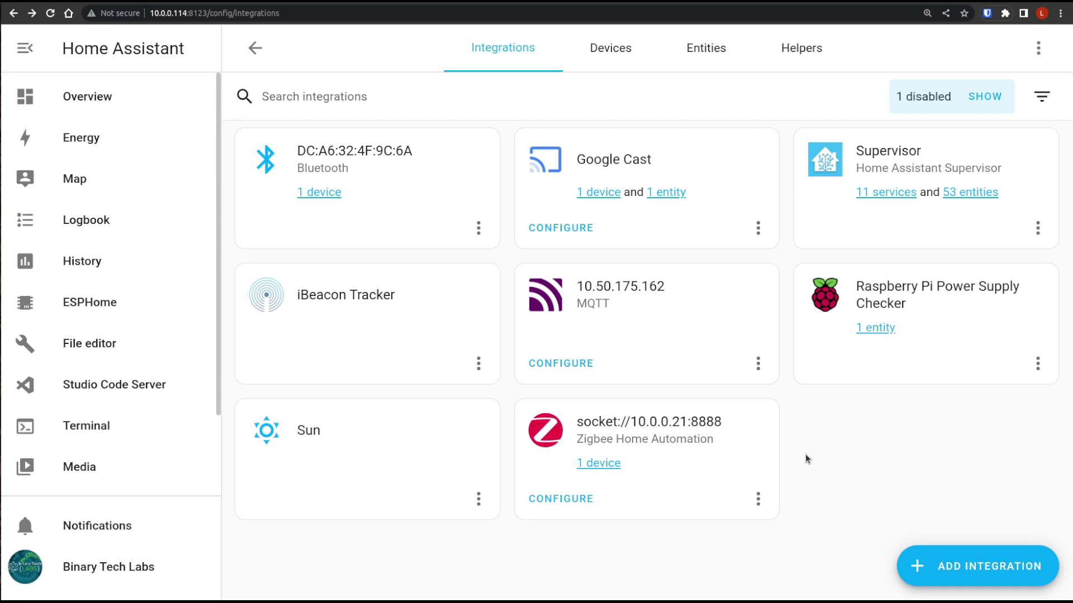
# - Open the Zigbee network configuration and start searching for new devices to pair
pyautogui.click(561, 499)
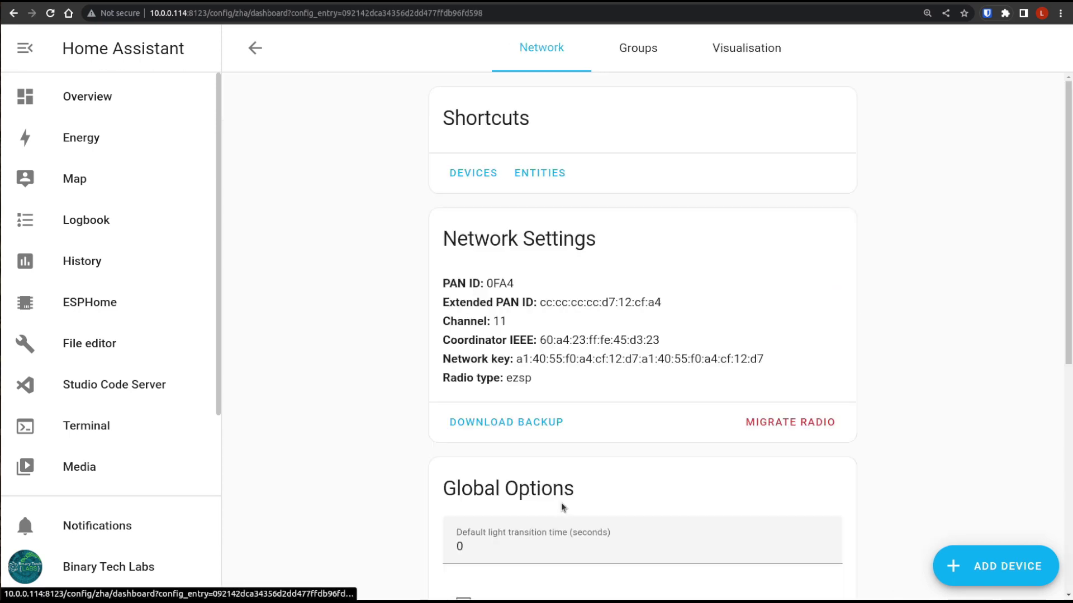
pyautogui.click(997, 571)
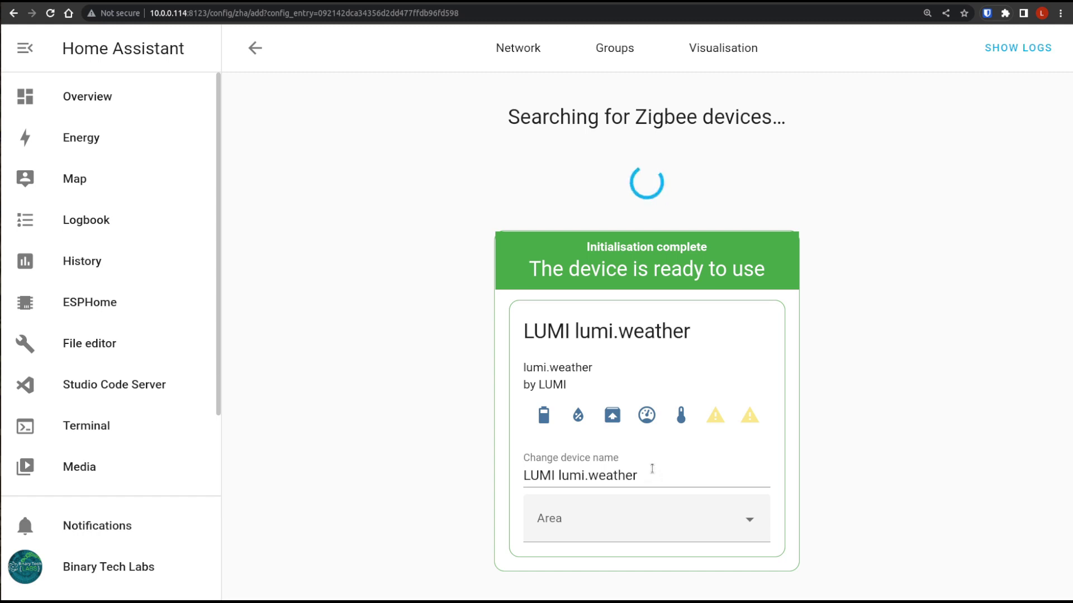
# - Rename the new sensor to 'LUMI Temperature' and assign it to the Bedroom area
pyautogui.click(602, 471)
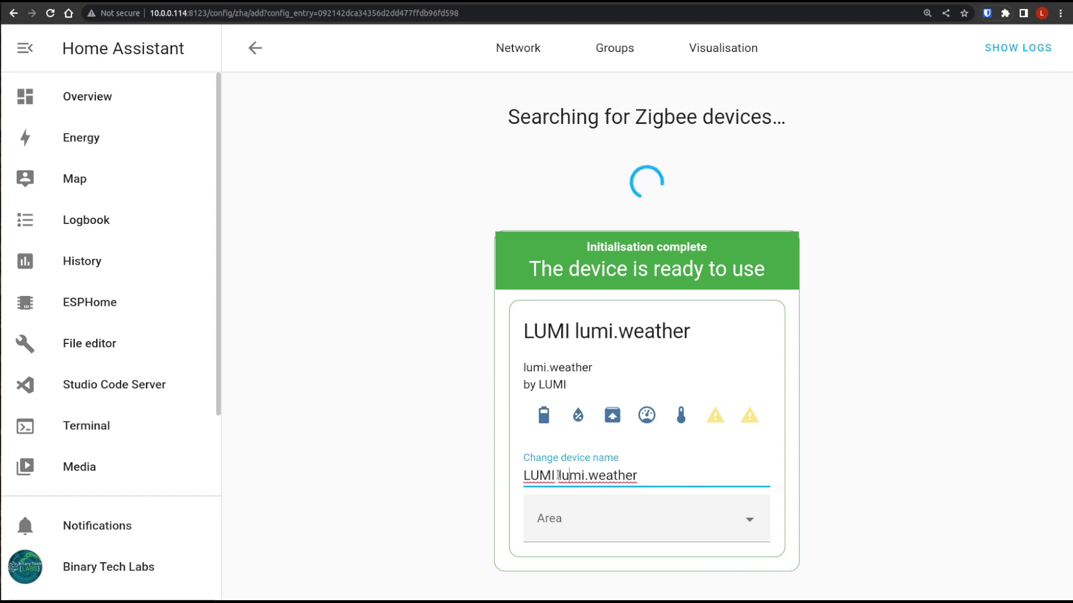
pyautogui.doubleClick(571, 475)
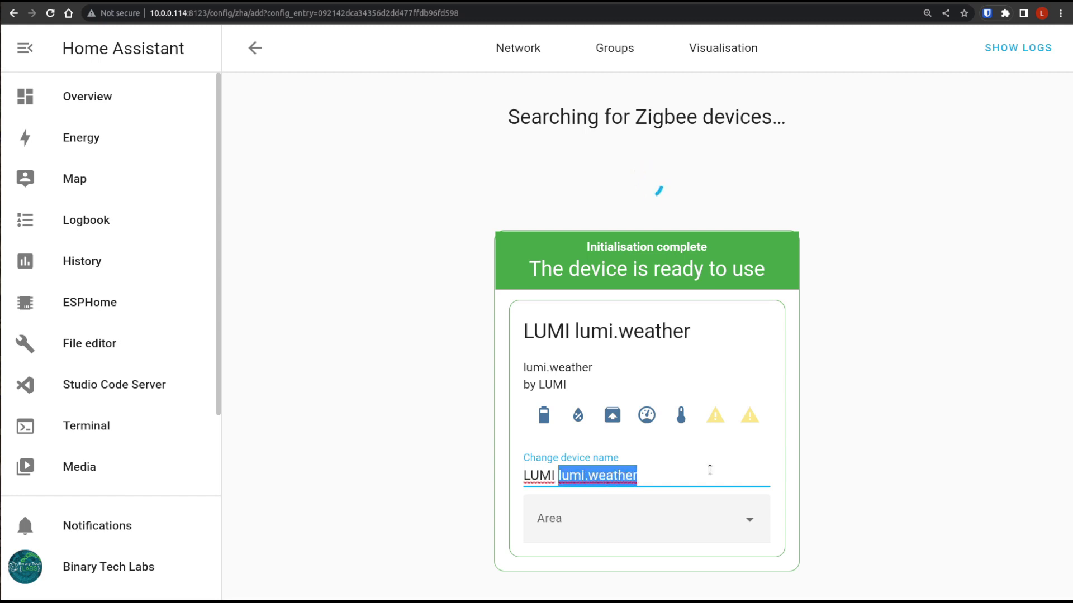
pyautogui.write('T')
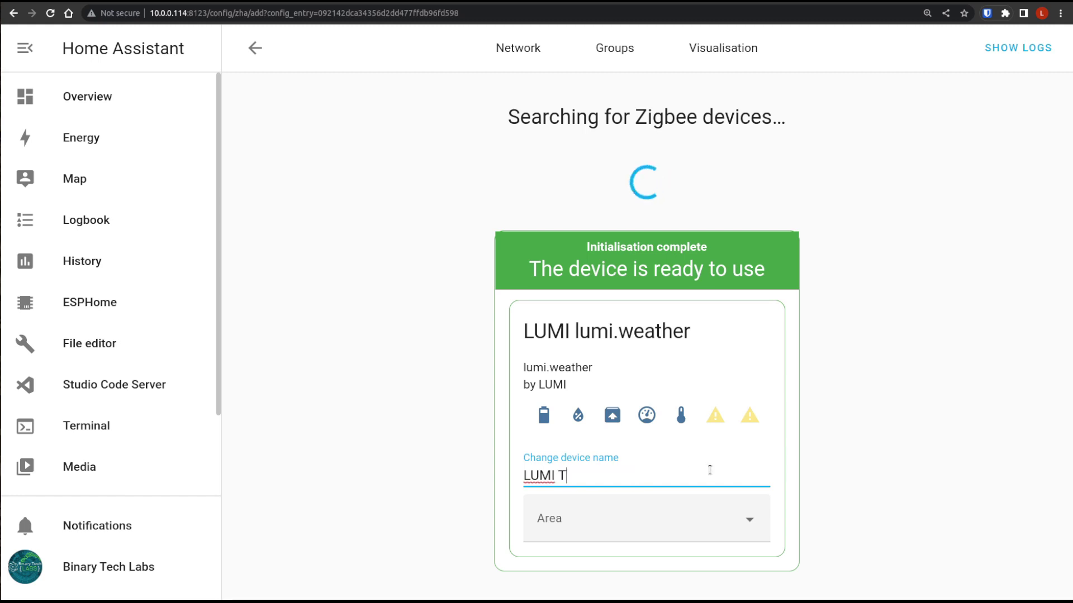
pyautogui.write('emp')
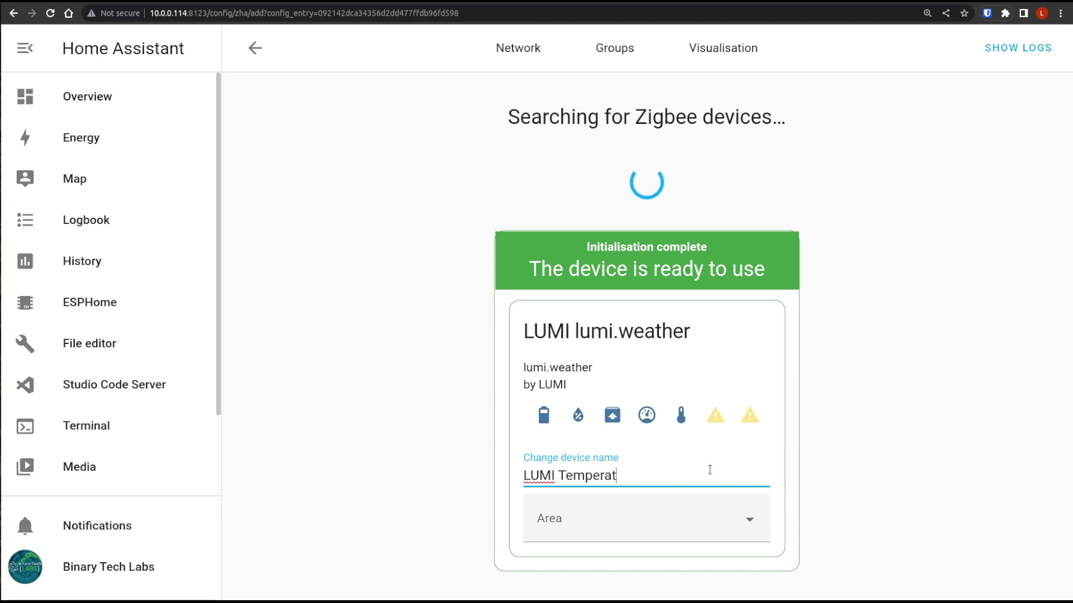
pyautogui.write('eratue')
pyautogui.rightClick(618, 474)
pyautogui.click(628, 300)
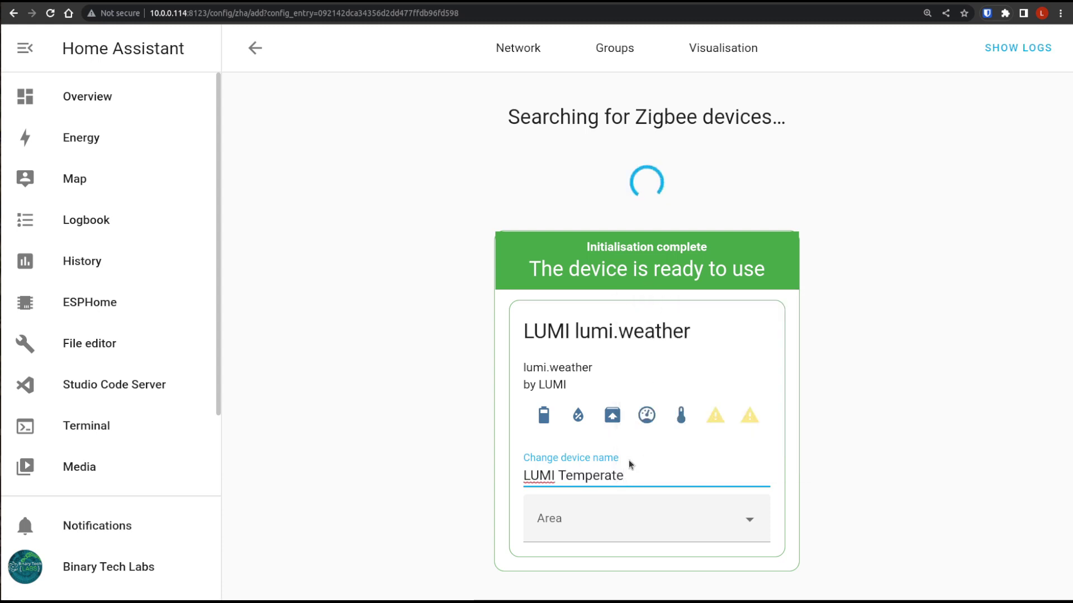
pyautogui.press('BackSpace')
pyautogui.write('ur')
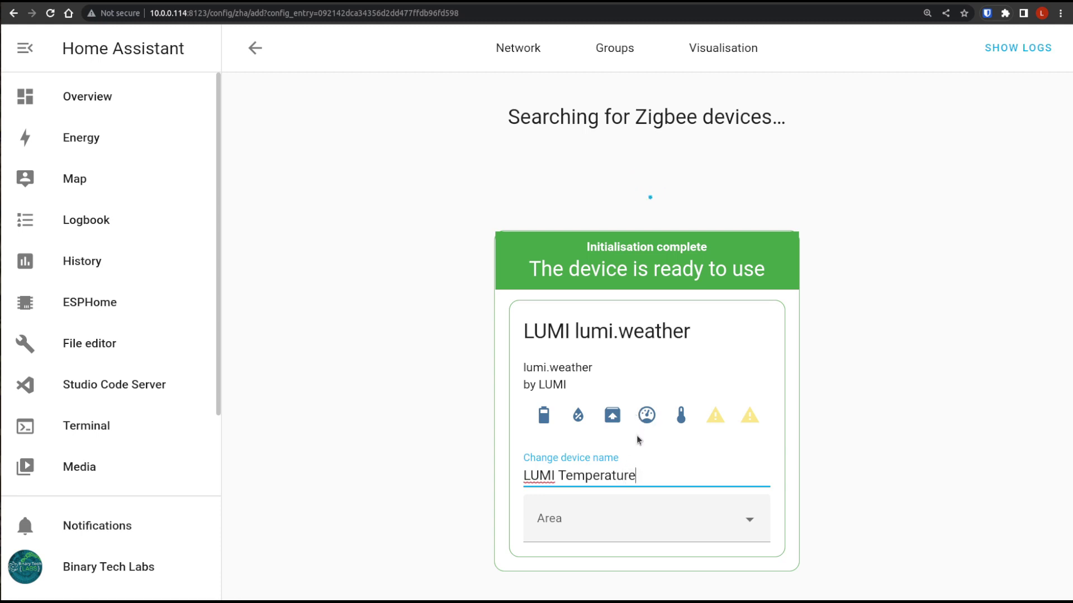
pyautogui.click(743, 524)
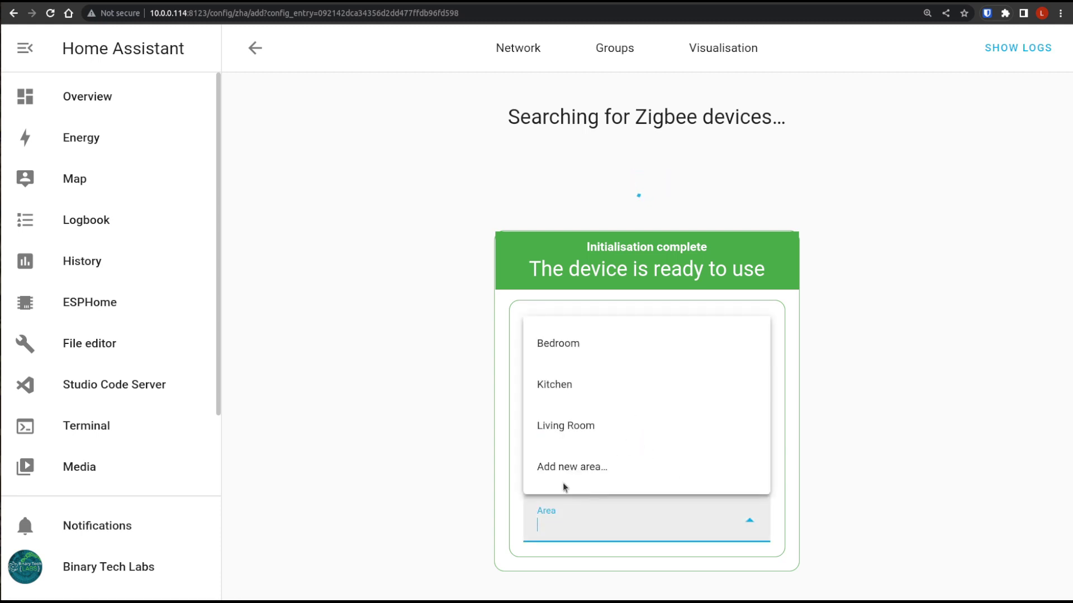
pyautogui.click(560, 344)
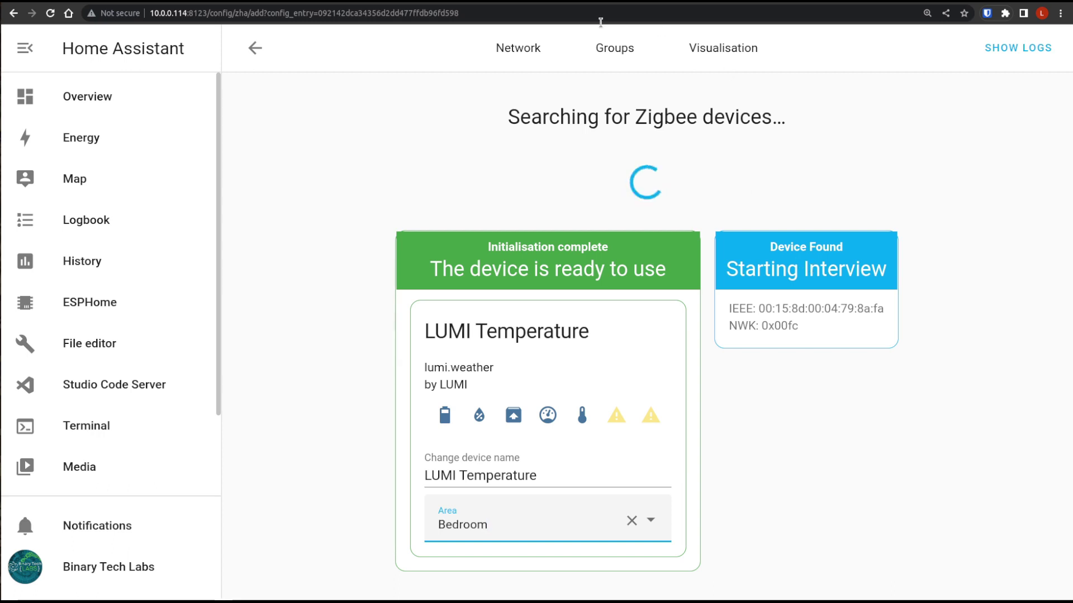
# - Zoom the page out and open the LUMI lumi.remote.b1acn01 device page from the network map
pyautogui.click(256, 51)
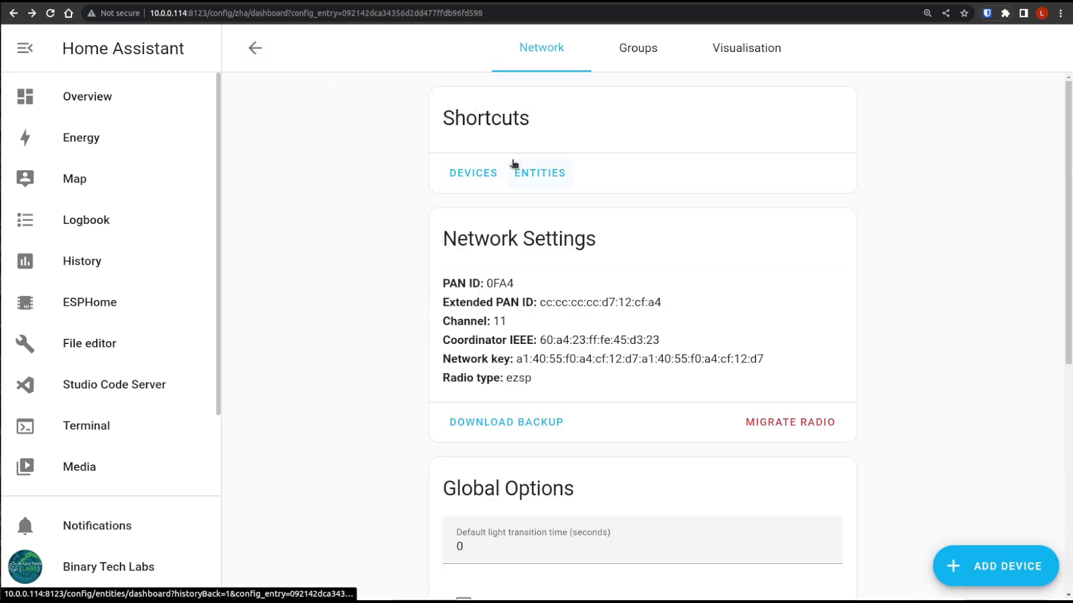
pyautogui.hotkey('ctrl', '-')
pyautogui.hotkey('ctrl', '-')
pyautogui.hotkey('ctrl', '-')
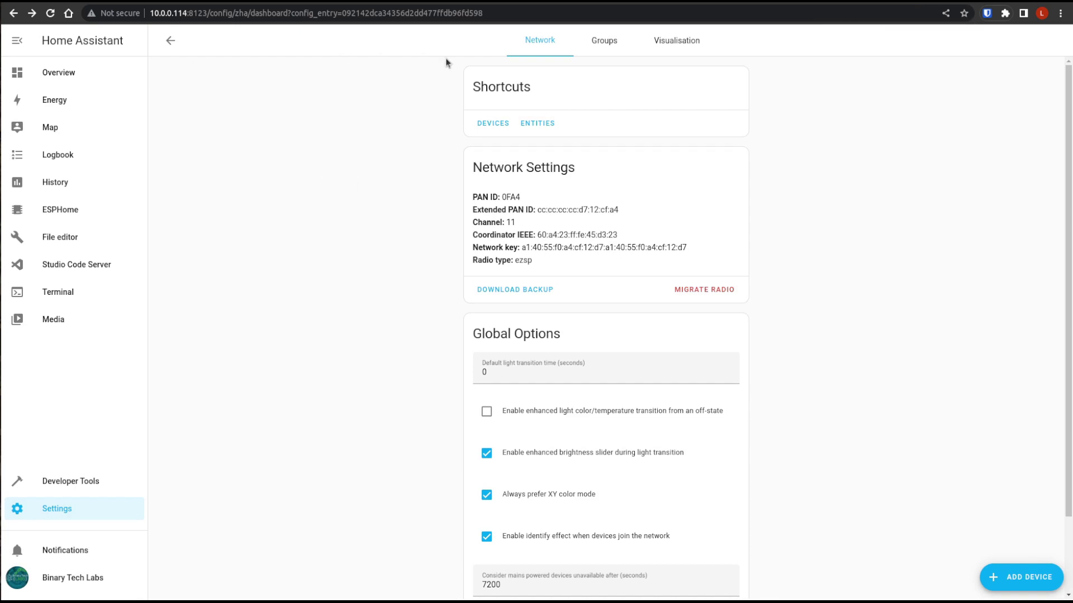
pyautogui.click(680, 41)
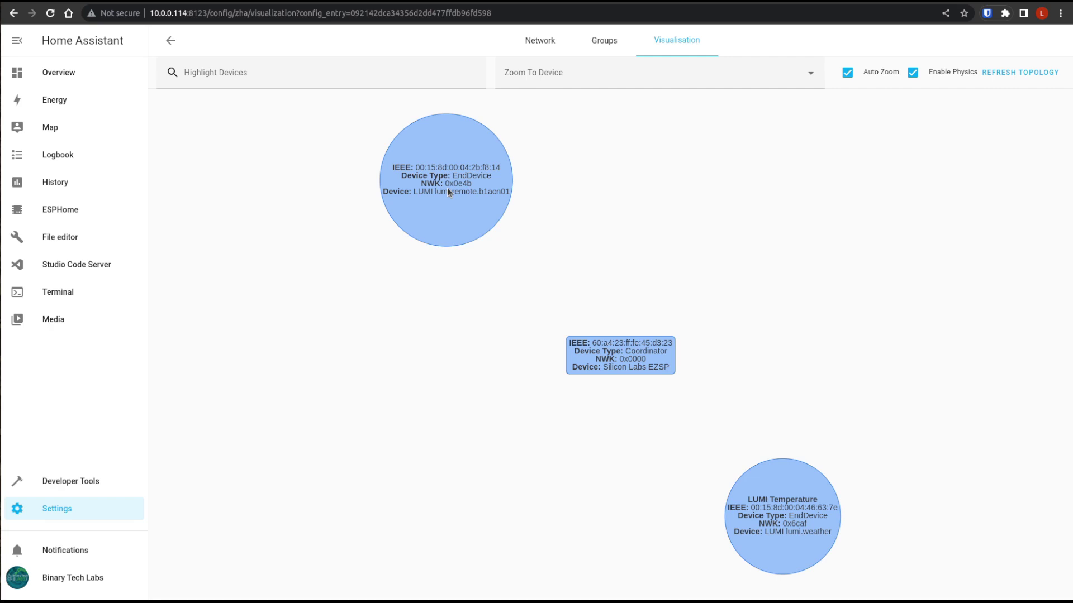
pyautogui.doubleClick(447, 188)
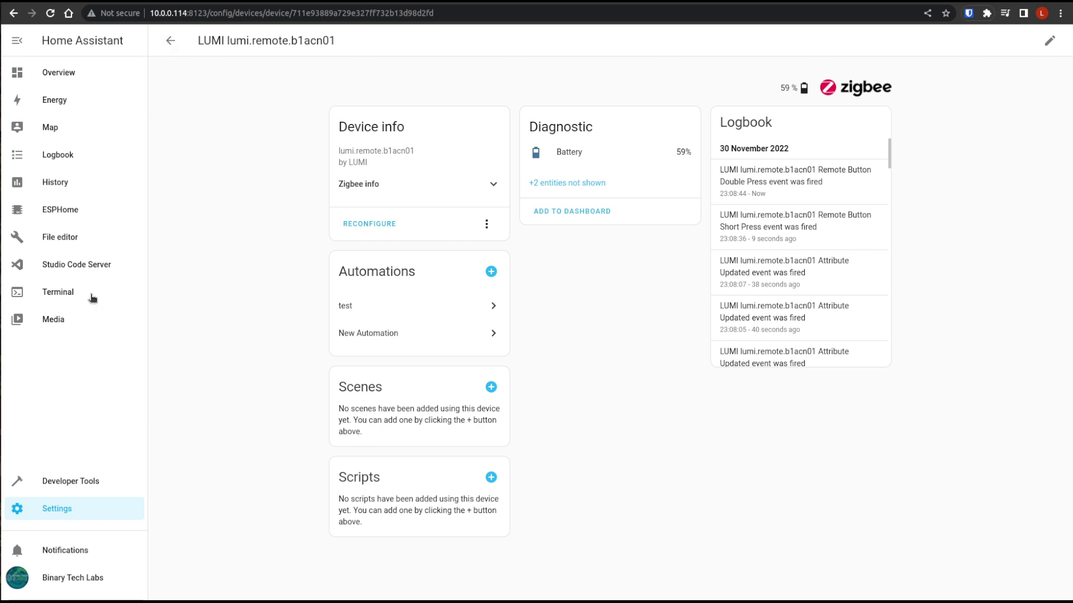
# - Return to the Overview dashboard
pyautogui.click(57, 72)
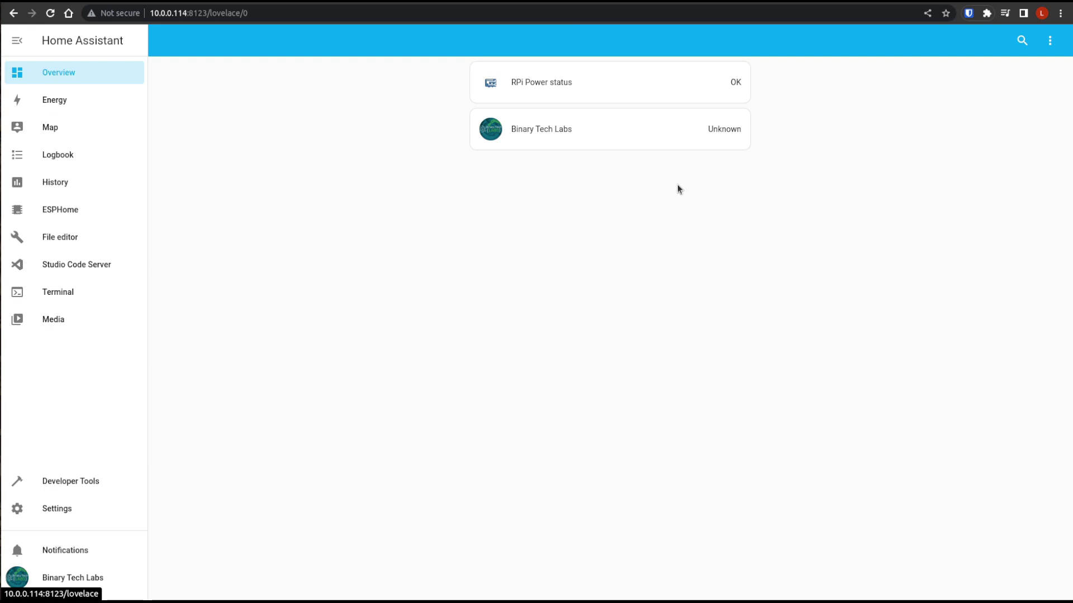
# - Put the Overview dashboard into edit mode and add a new Entities card
pyautogui.click(1050, 44)
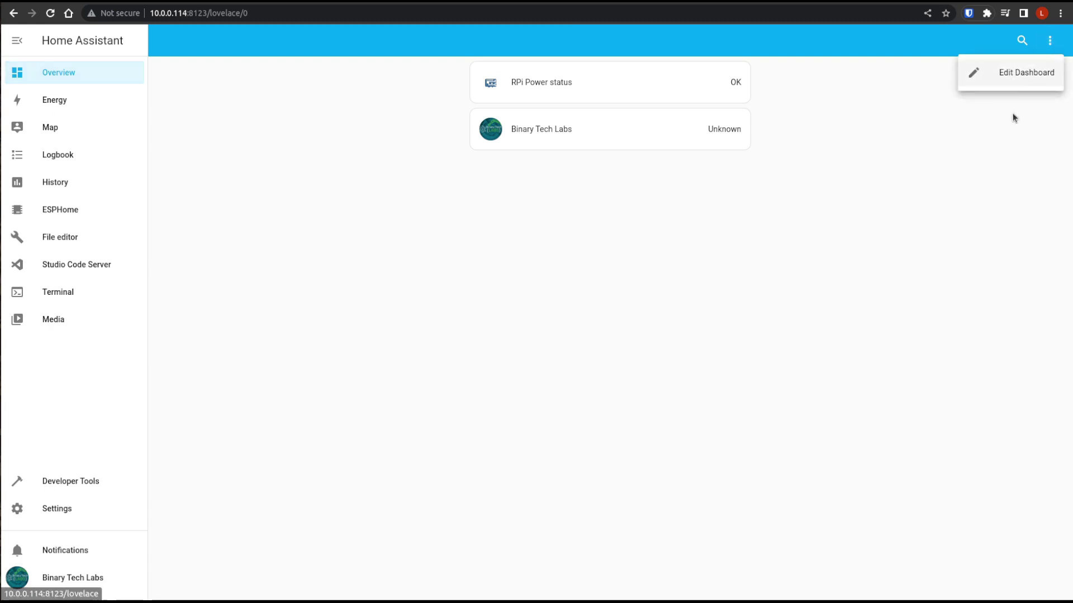
pyautogui.click(1010, 71)
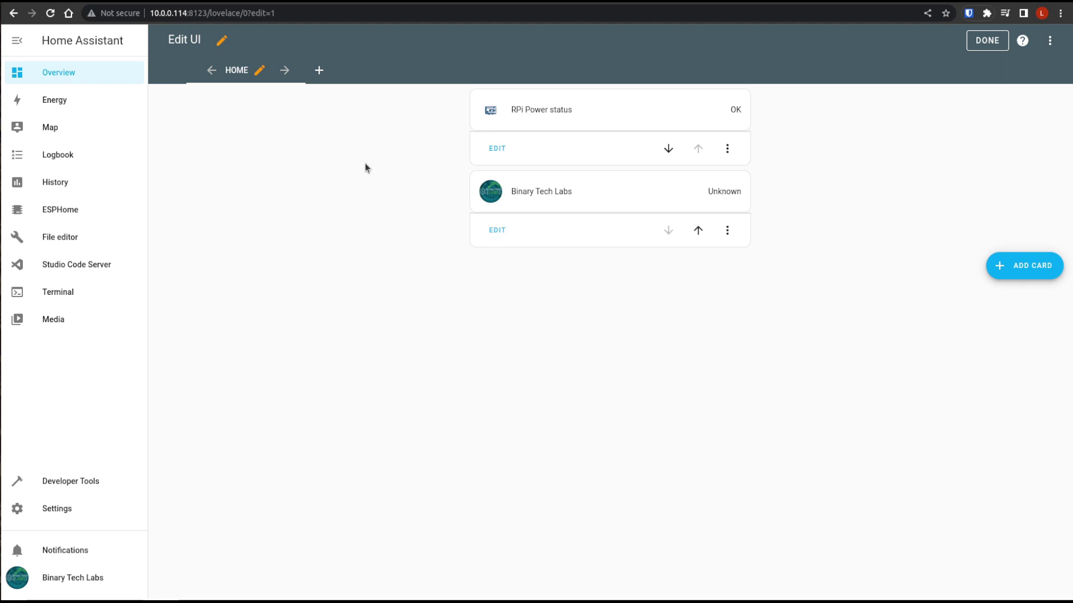
pyautogui.click(1020, 275)
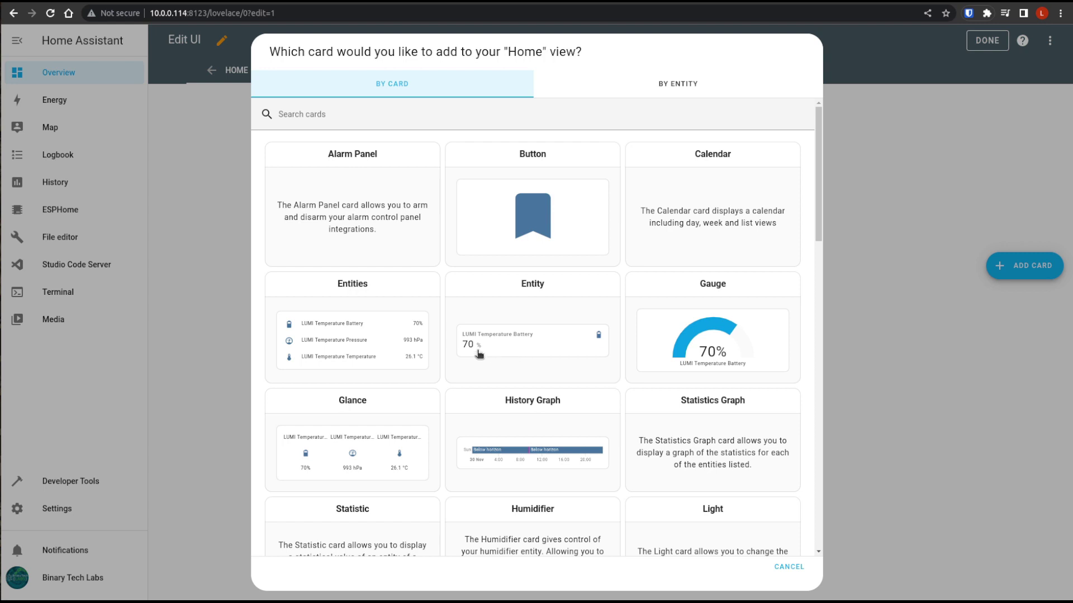
pyautogui.click(341, 336)
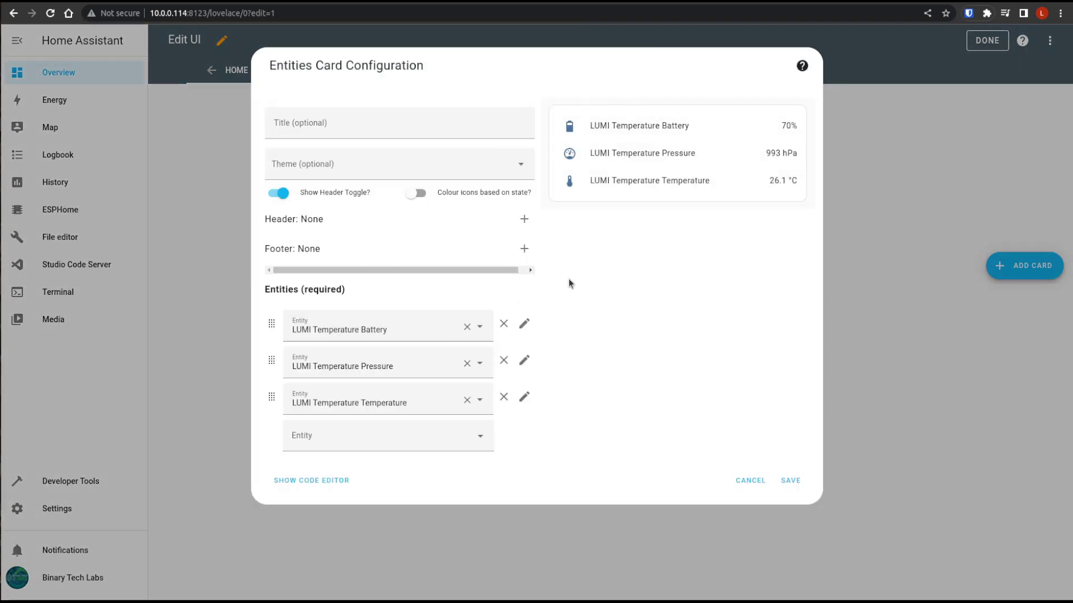
# - Title the card 'Bedroom Temp' and save it to the dashboard
pyautogui.click(300, 136)
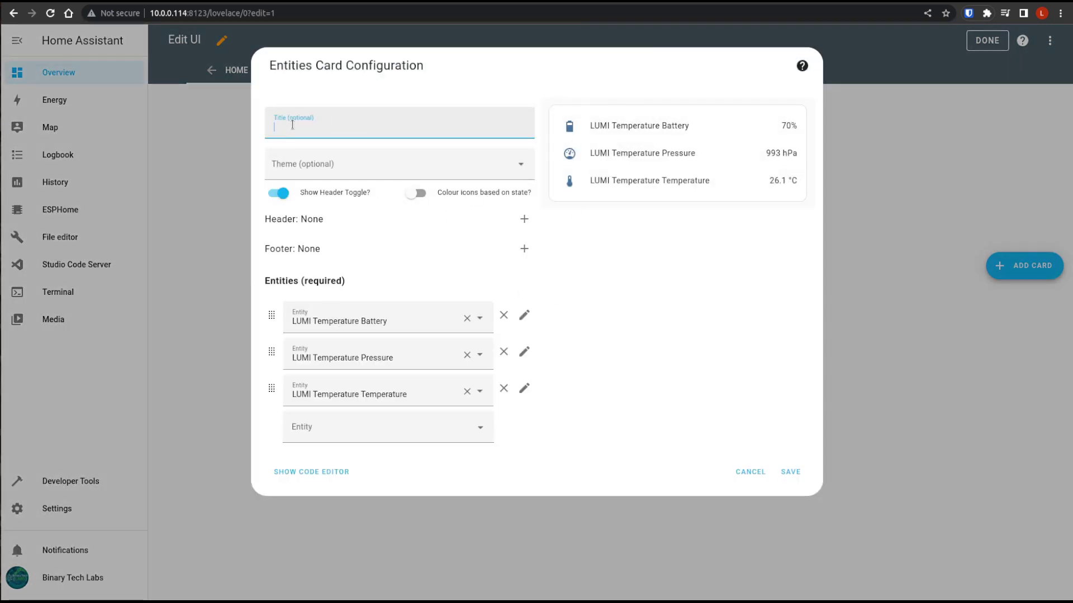
pyautogui.write('Bedroomn')
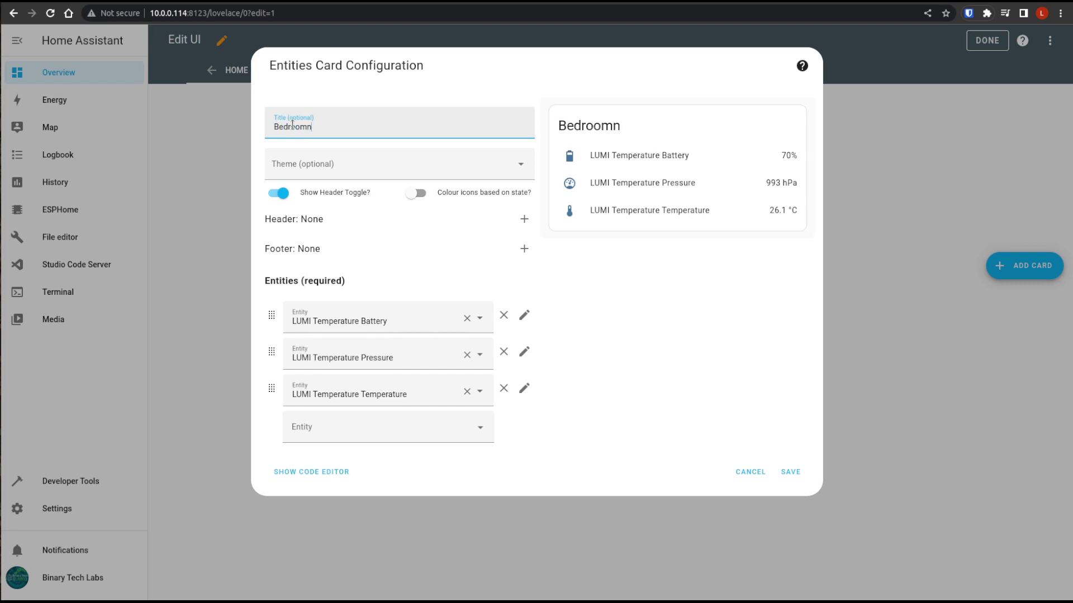
pyautogui.press('BackSpace')
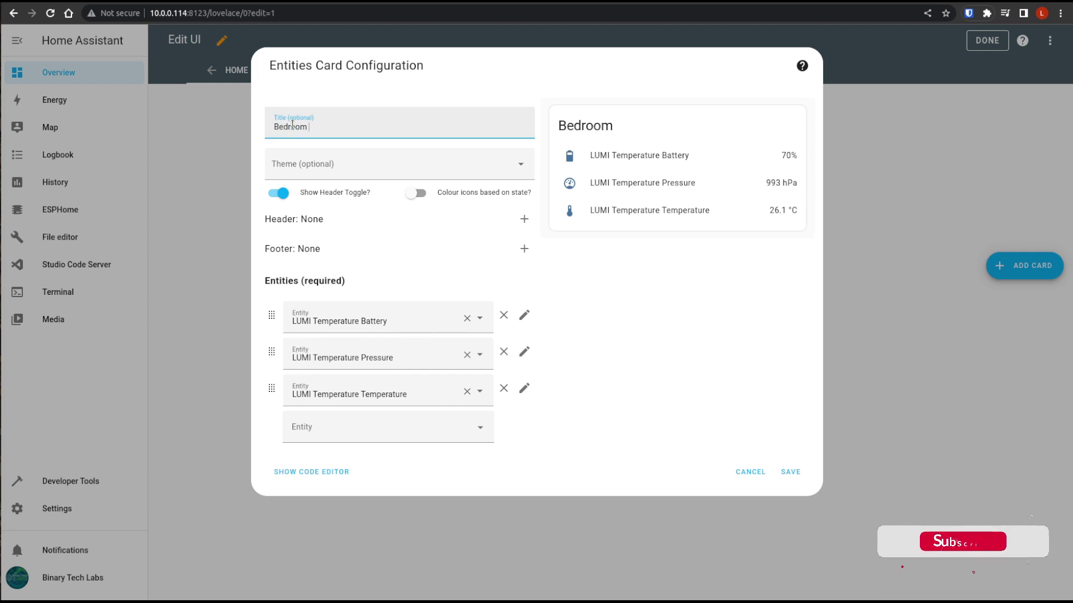
pyautogui.write('Temp')
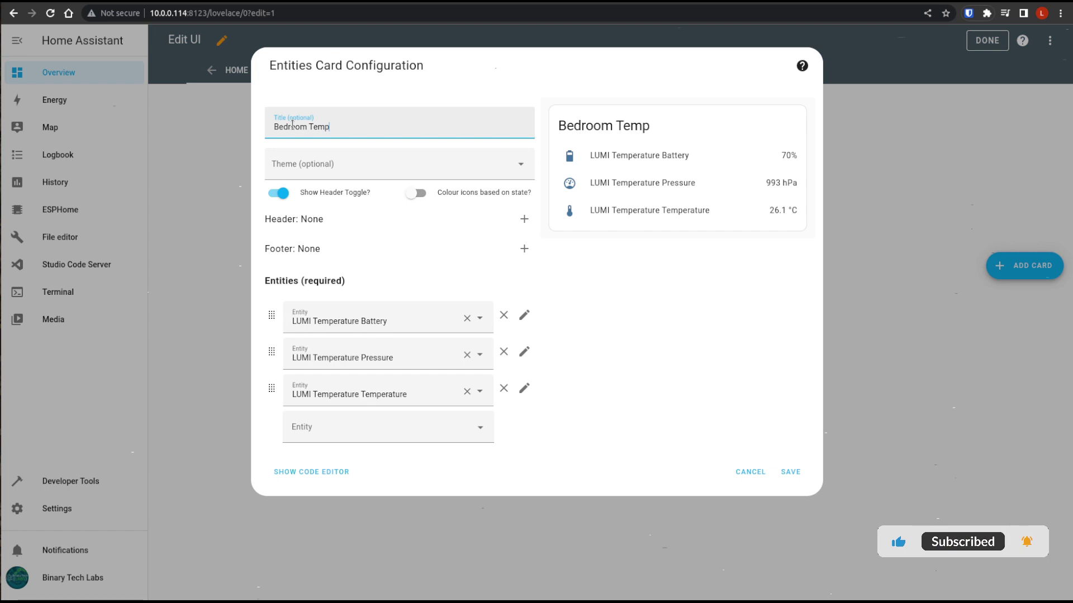
pyautogui.click(790, 472)
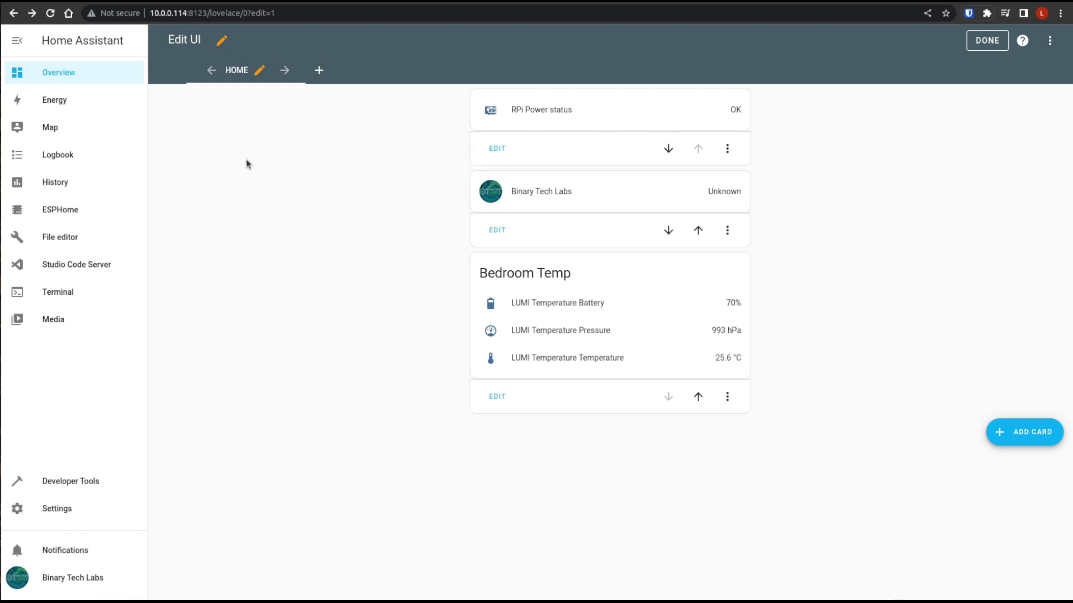
# - Cancel the extra card picker without adding a card and finish editing the dashboard
pyautogui.click(1032, 435)
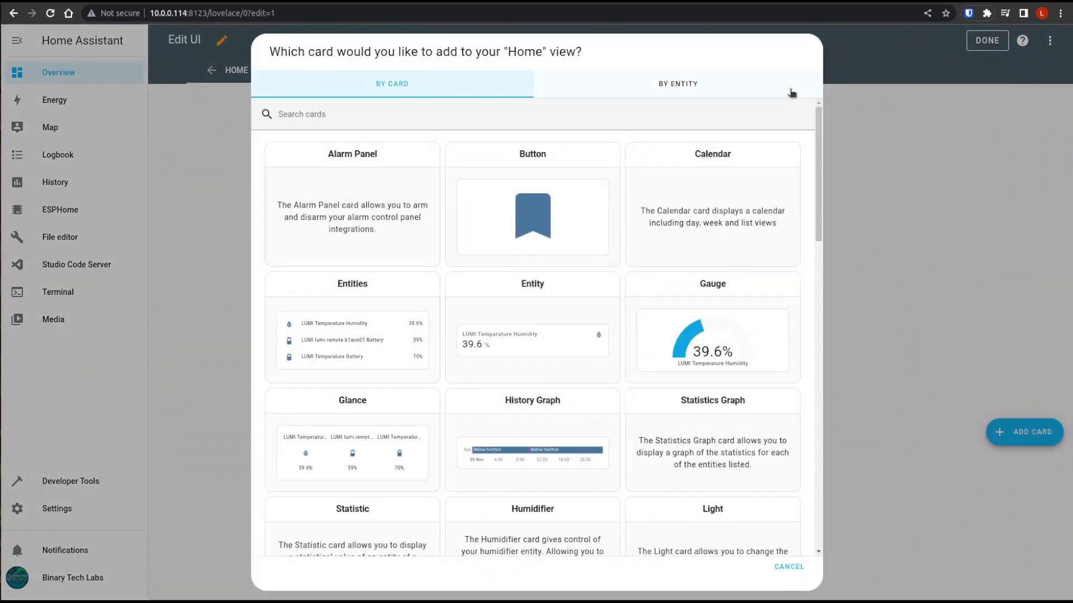
pyautogui.click(789, 567)
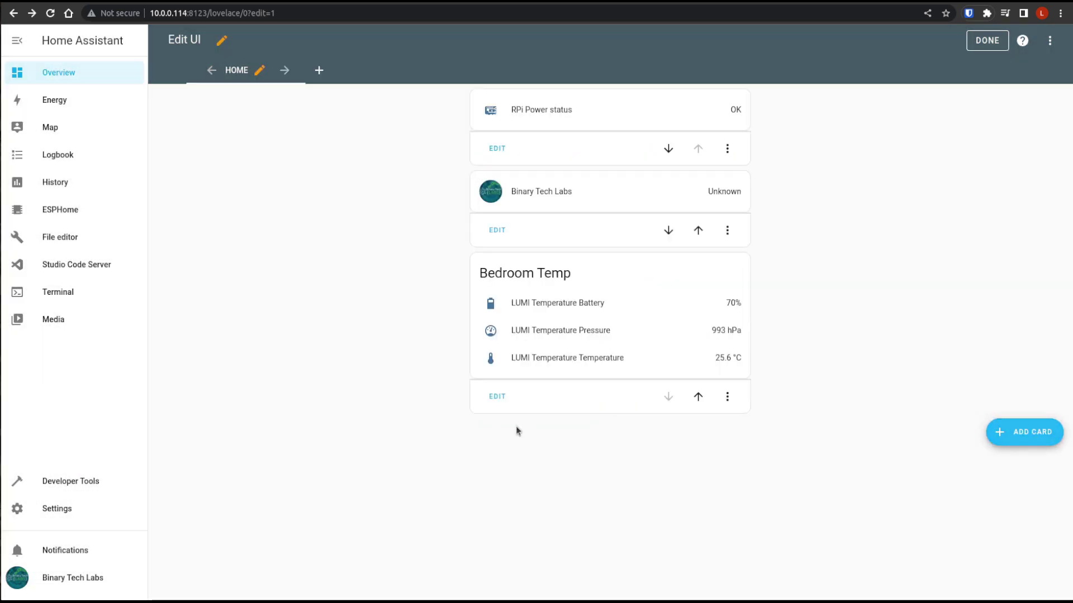
pyautogui.click(987, 40)
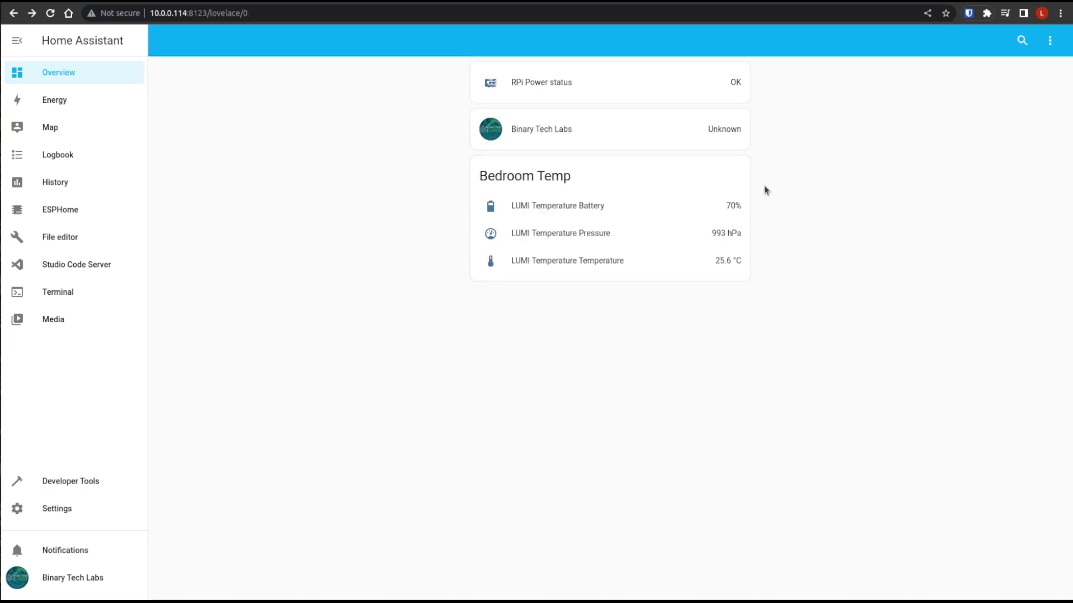
# - Review the LUMI lumi.remote.b1acn01 device page among ZHA's three devices, then return to Settings
pyautogui.click(69, 510)
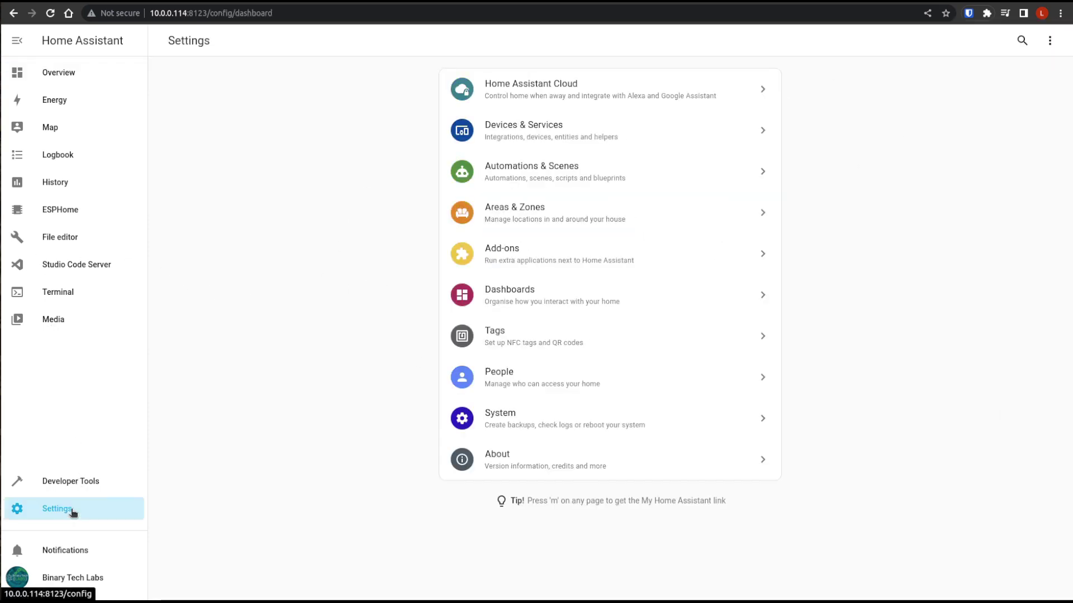
pyautogui.click(538, 126)
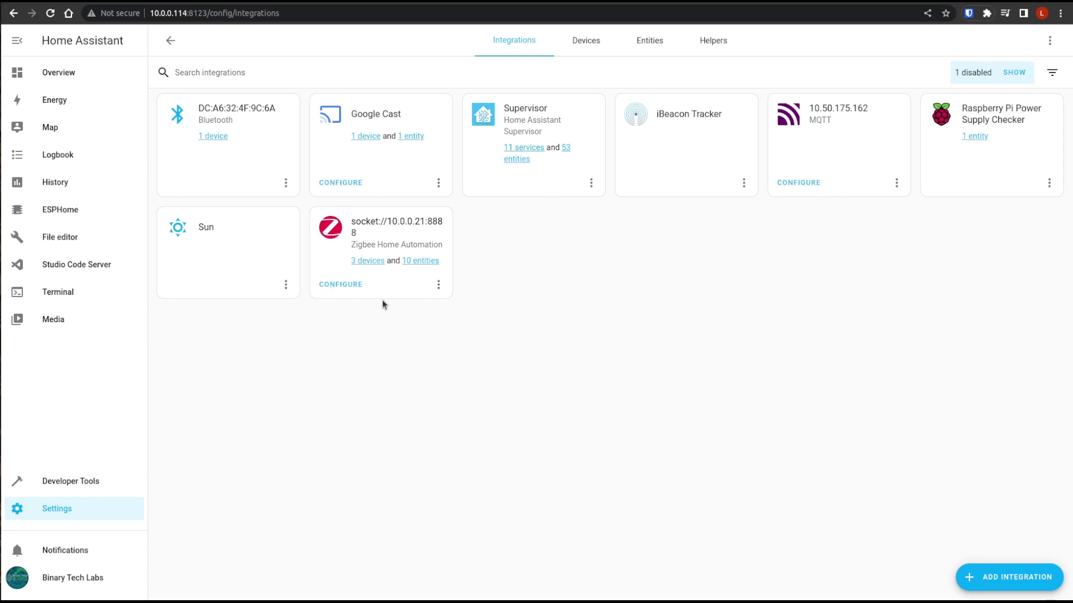
pyautogui.click(368, 260)
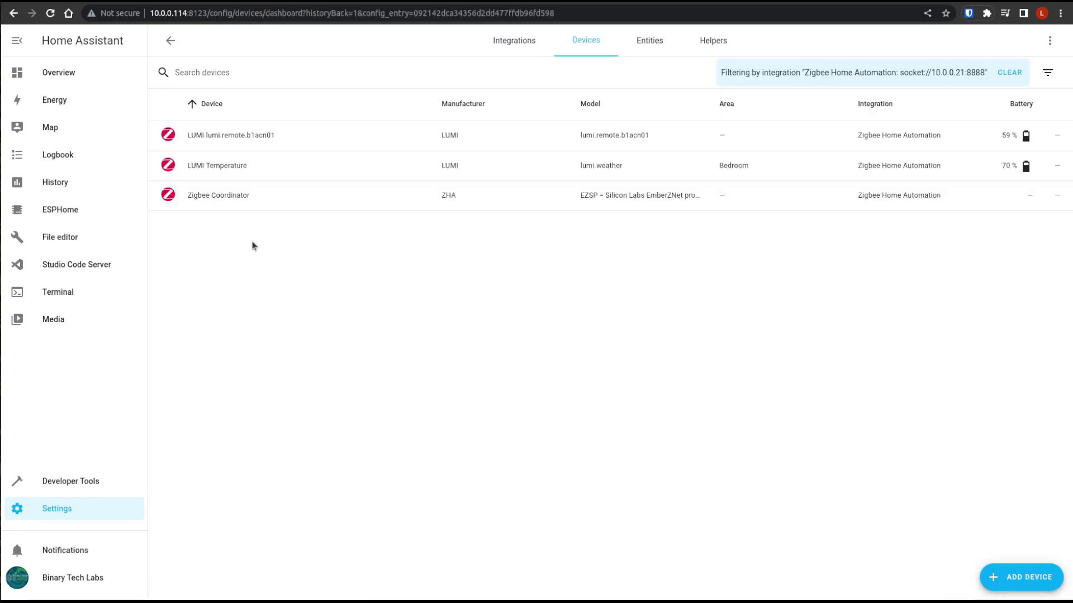
pyautogui.click(257, 136)
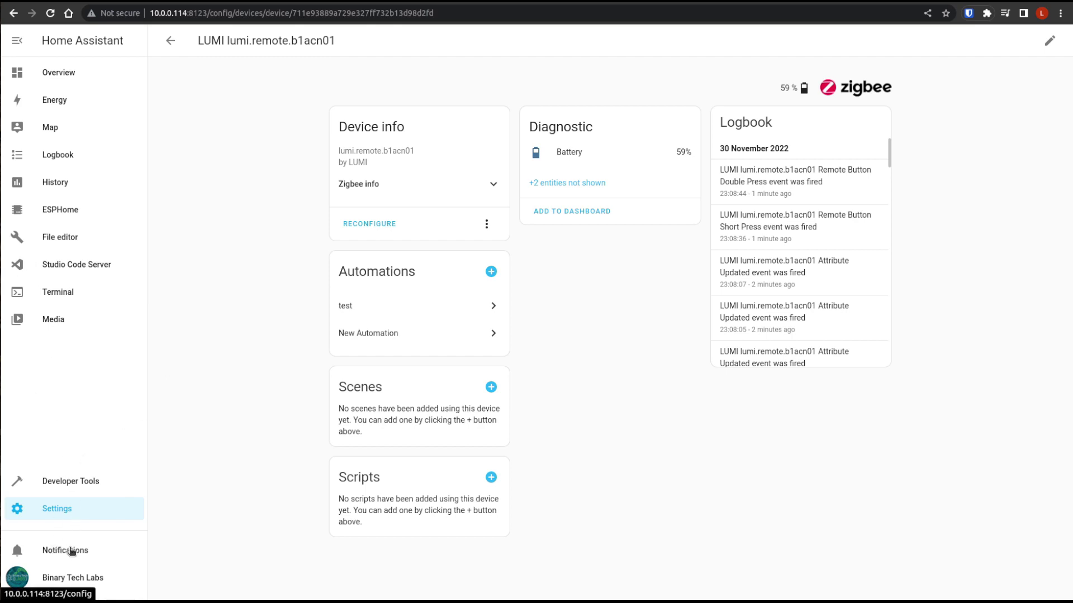
pyautogui.click(50, 519)
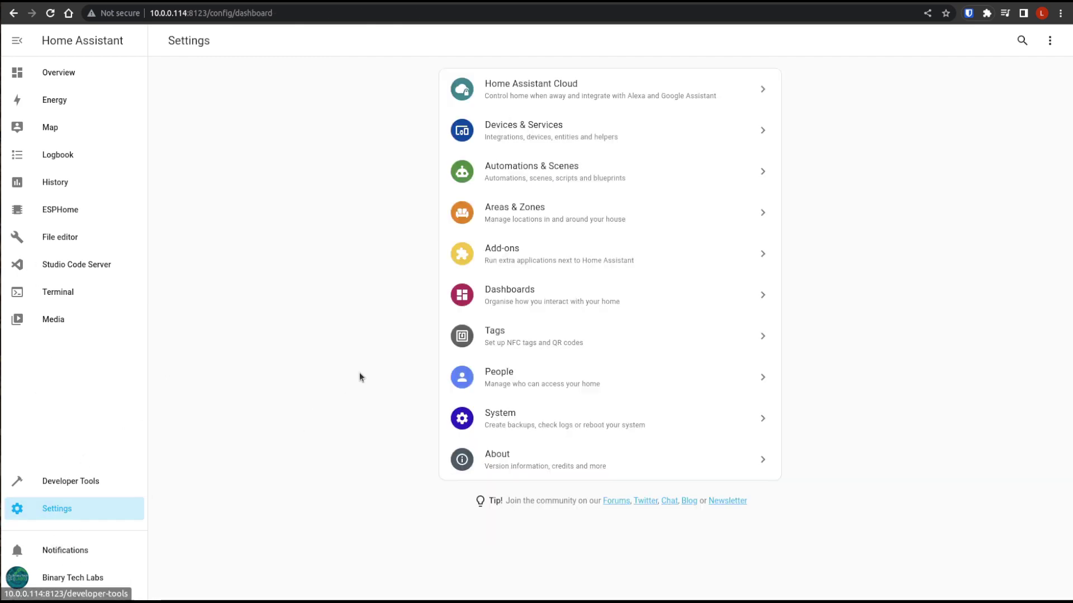
# - Create a new automation starting from an empty one
pyautogui.click(560, 173)
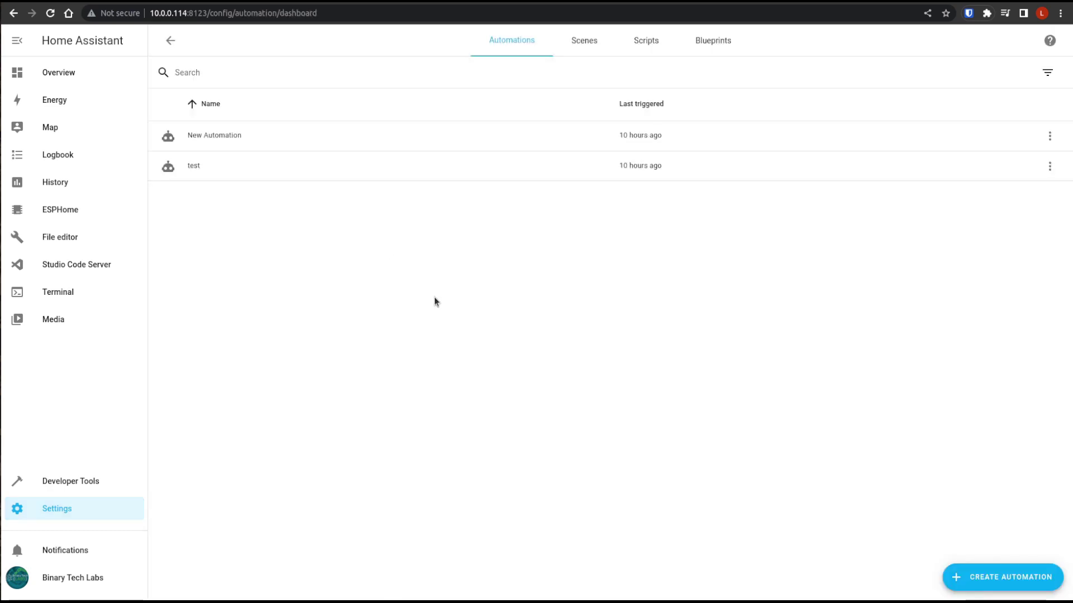
pyautogui.click(1005, 580)
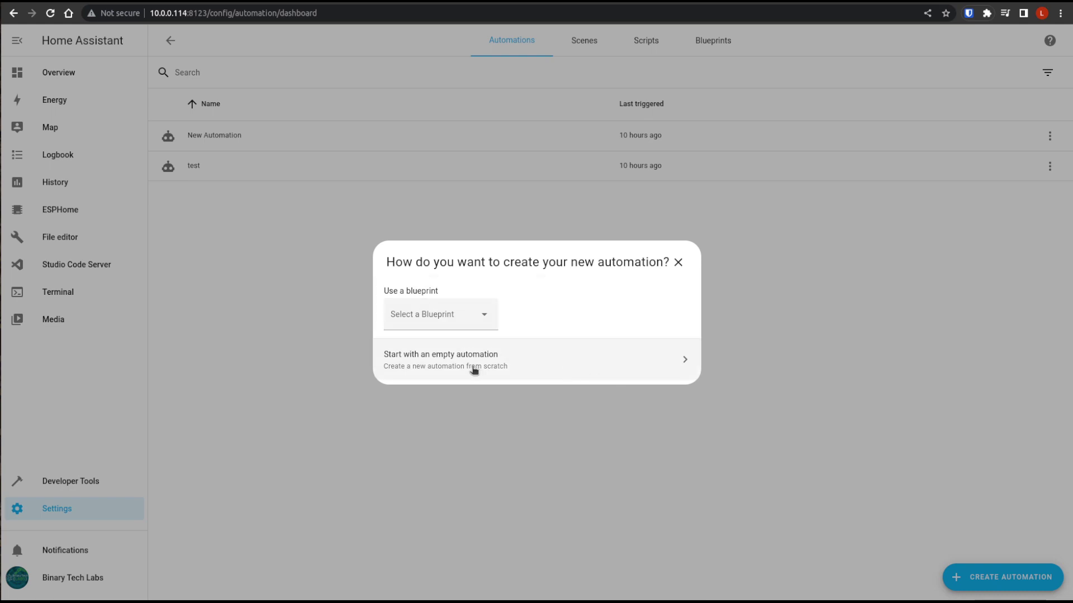
pyautogui.click(651, 358)
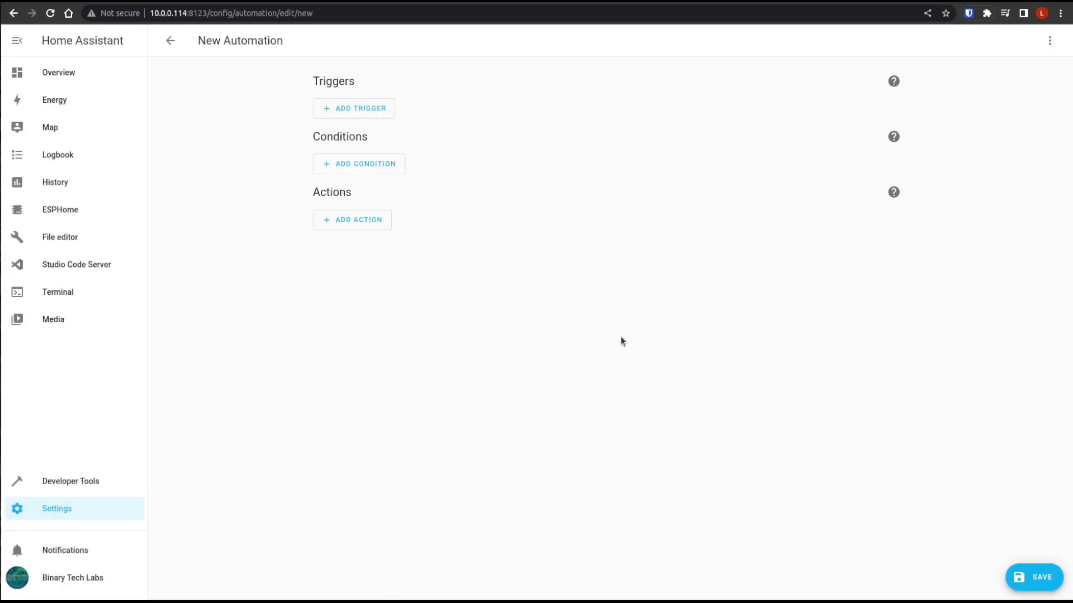
# - Add a device trigger for the LUMI lumi.remote.b1acn01 double press and save the automation
pyautogui.click(338, 107)
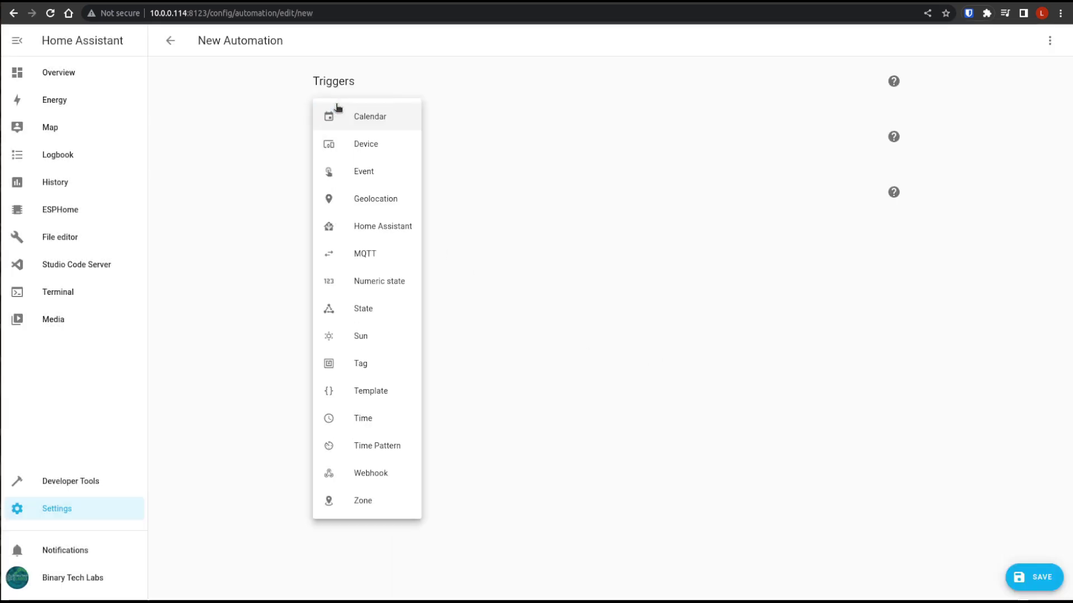
pyautogui.click(377, 146)
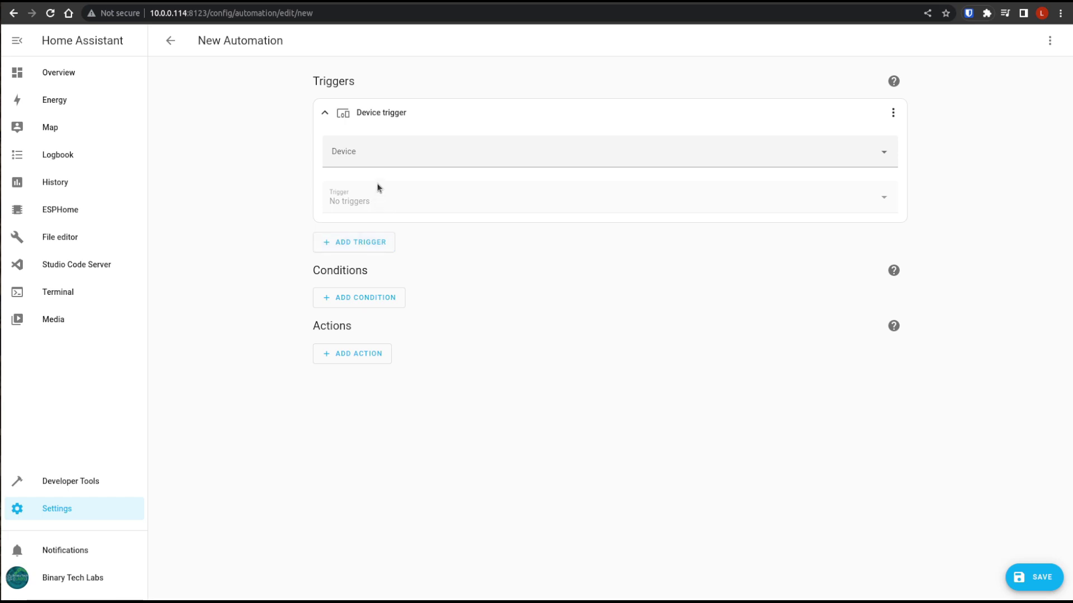
pyautogui.click(393, 151)
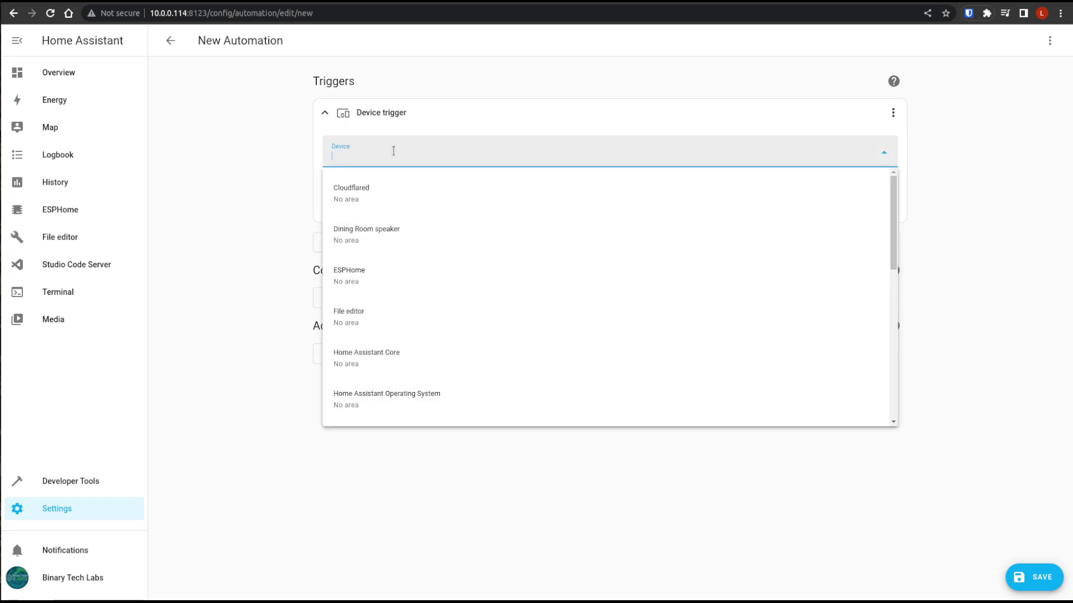
pyautogui.write('lu')
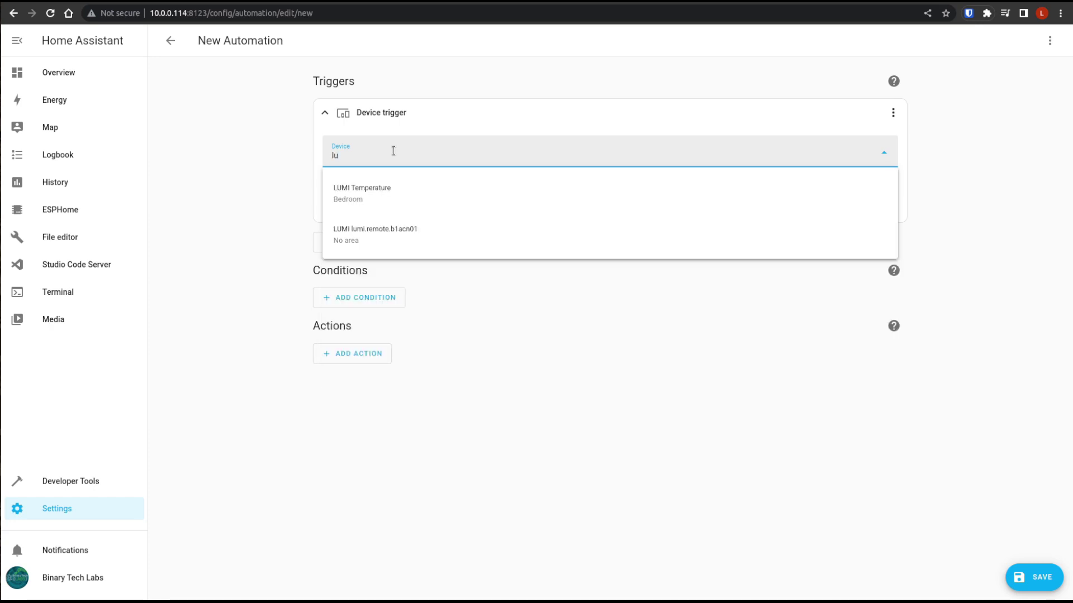
pyautogui.click(429, 241)
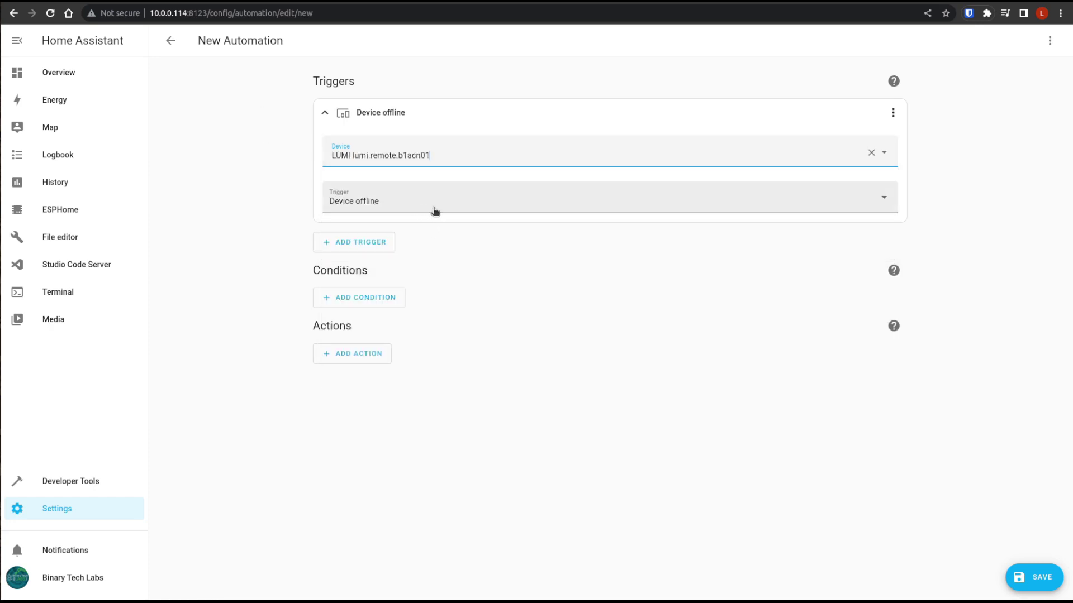
pyautogui.click(439, 205)
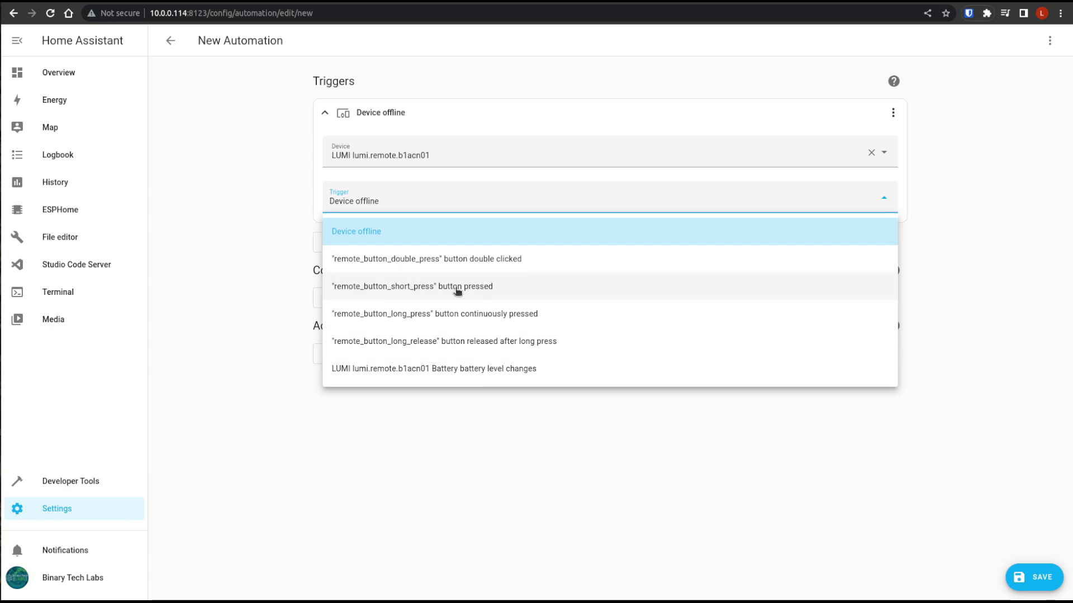
pyautogui.click(429, 260)
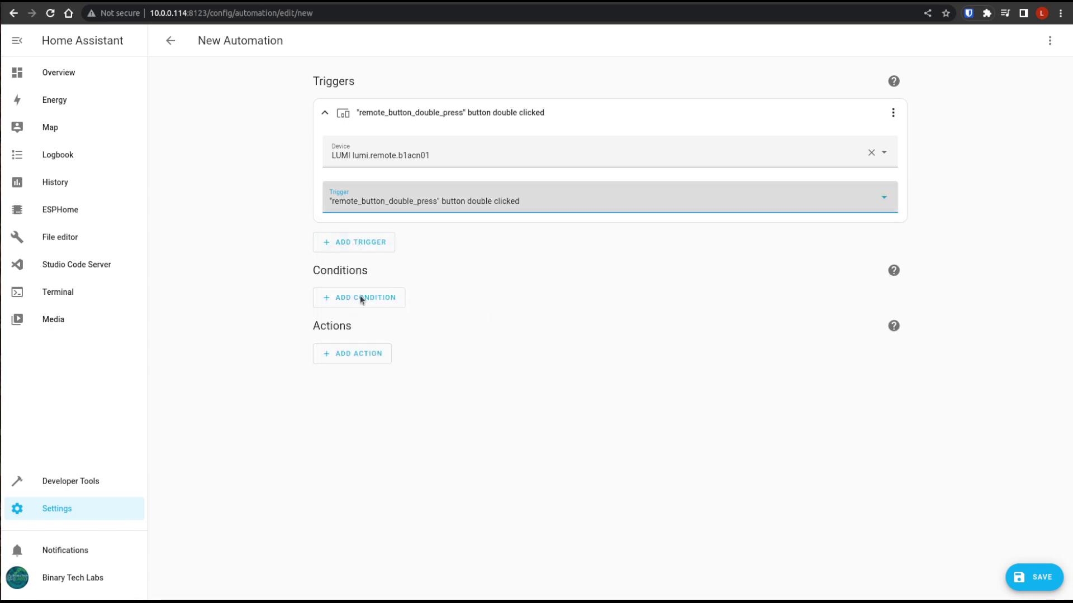
pyautogui.click(1039, 579)
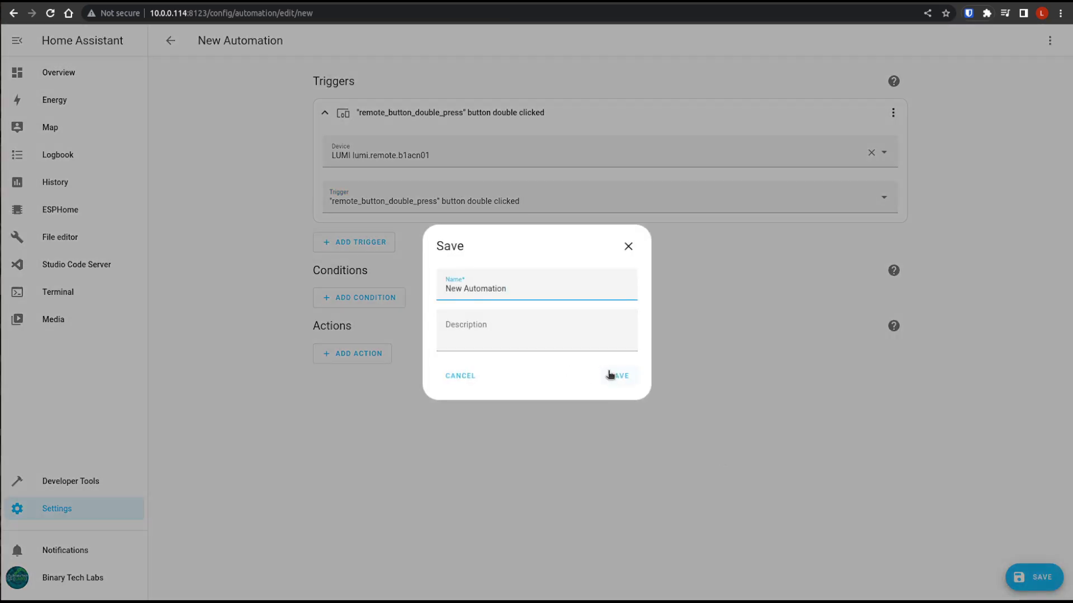
# - Save the automation as 'New Automation' and return to the Overview dashboard
pyautogui.click(618, 375)
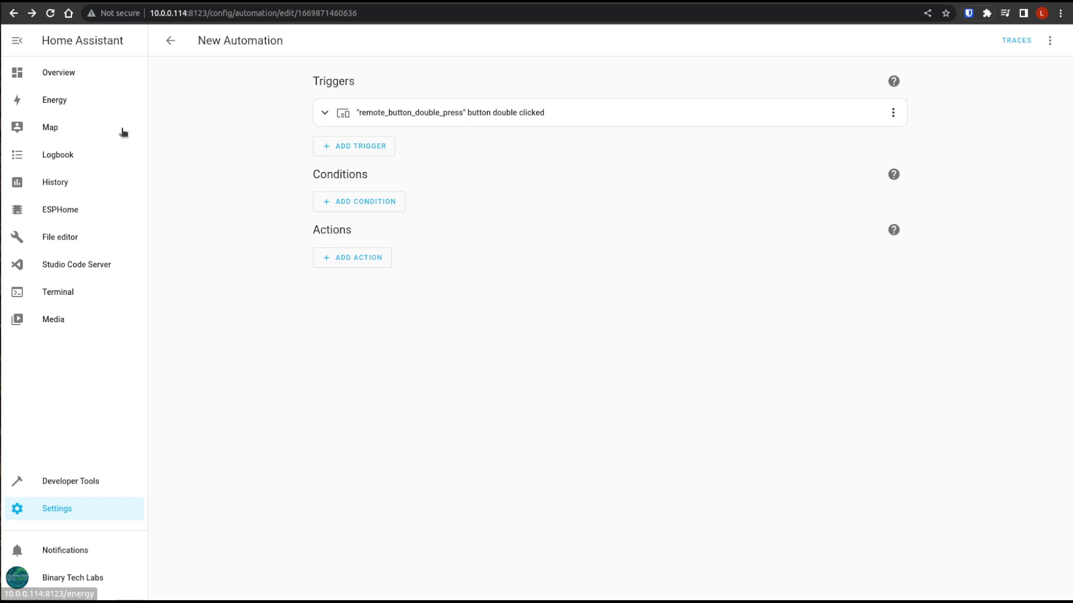
pyautogui.click(59, 72)
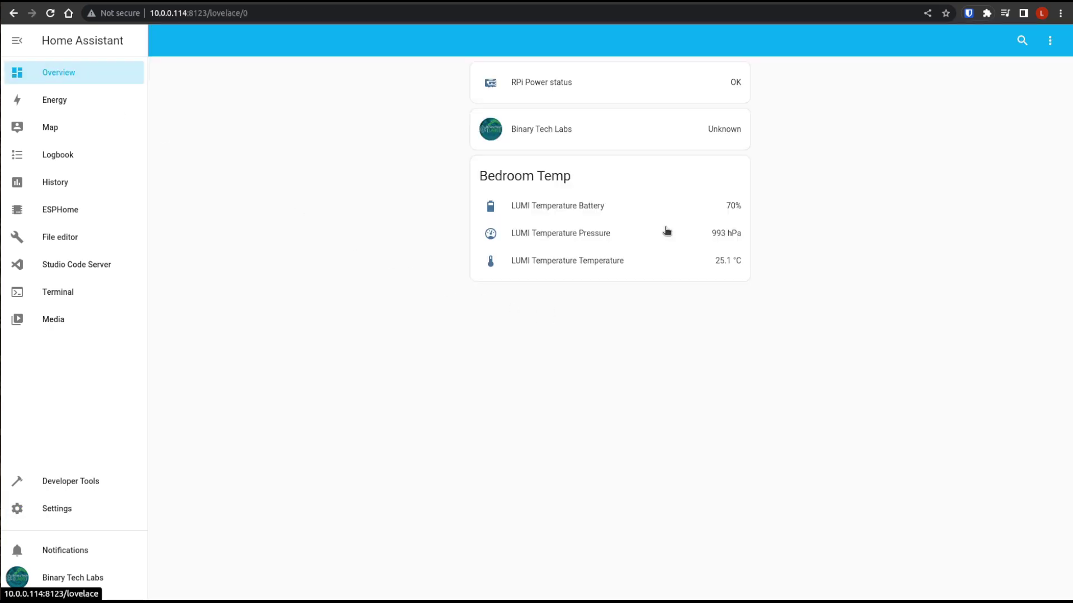